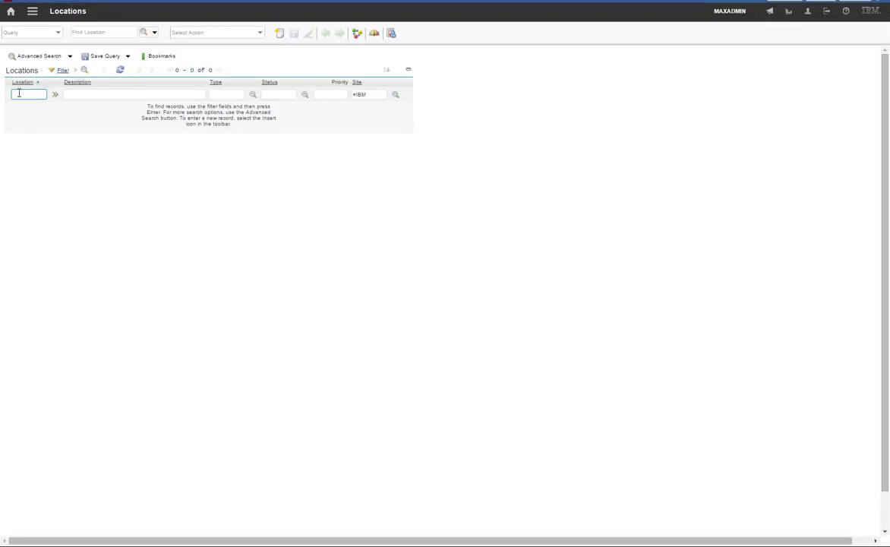
Filter locations to the DB records (305 found) and open the first one, Project Number.
text(dr)
key(Return)
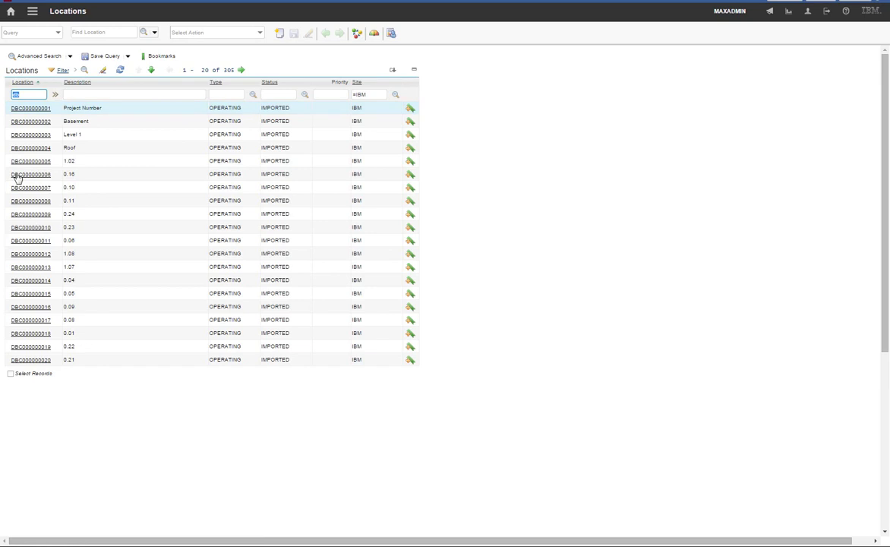
click(26, 110)
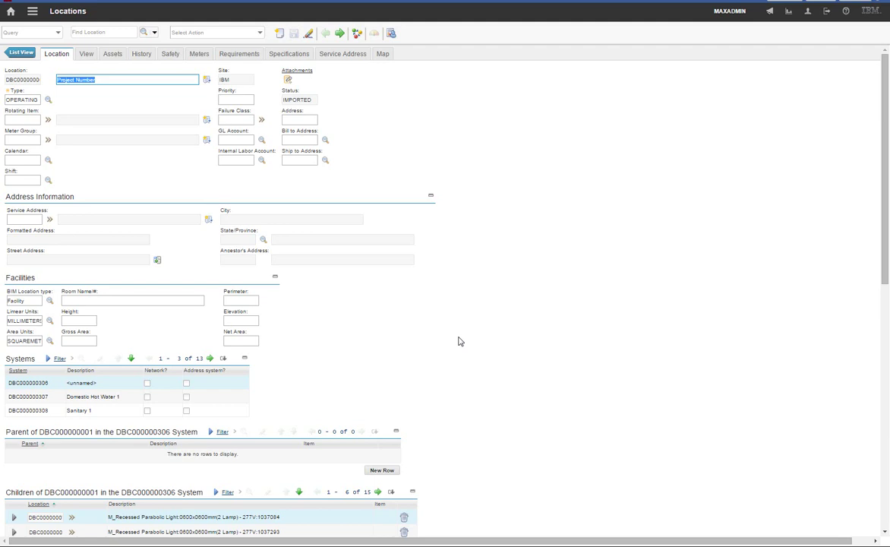
scroll(465, 342, down, 1)
scroll(464, 342, down, 5)
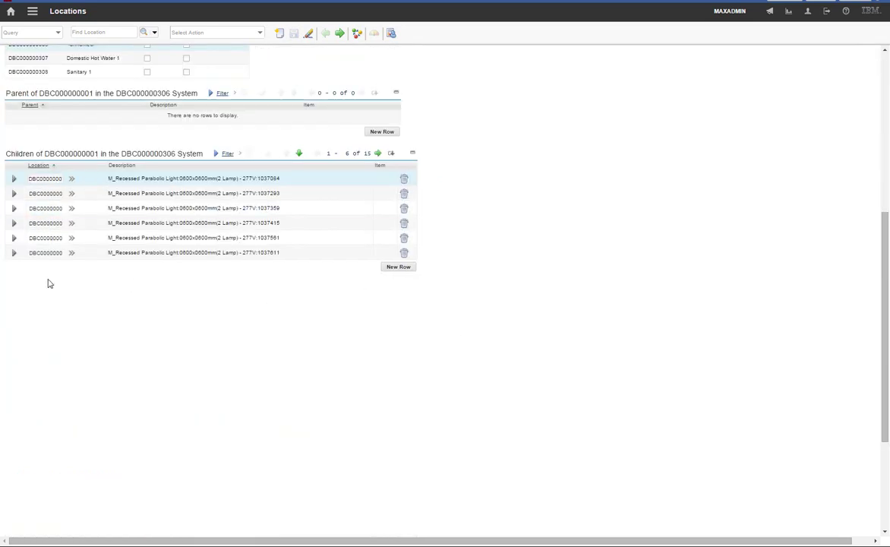
scroll(706, 331, up, 5)
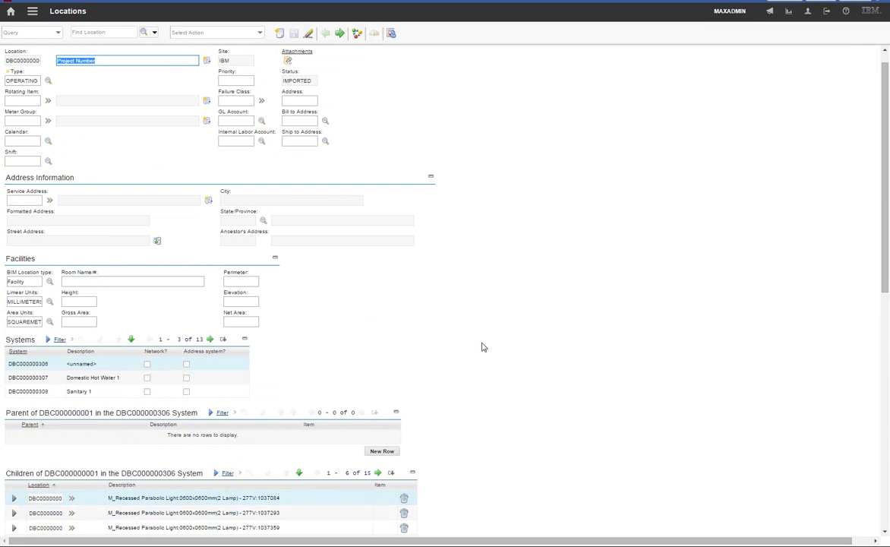
scroll(482, 347, up, 1)
scroll(482, 347, down, 4)
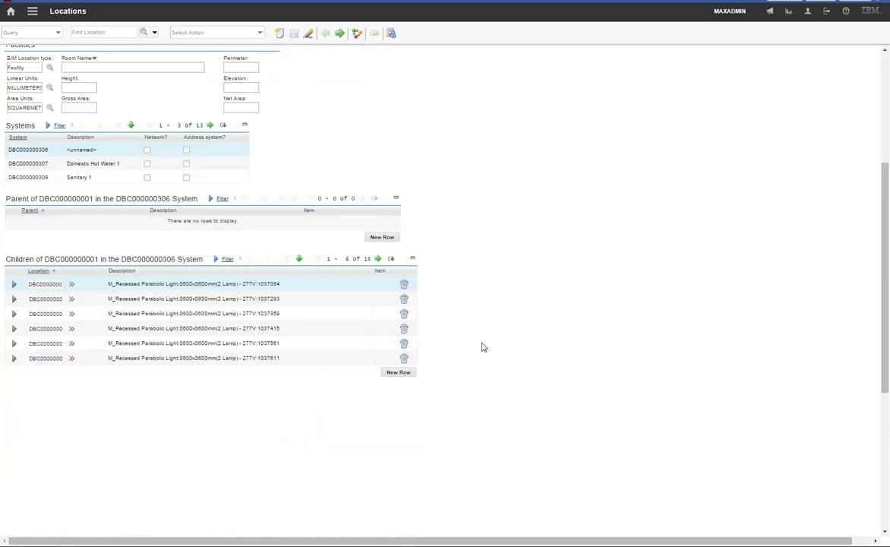
scroll(482, 346, up, 2)
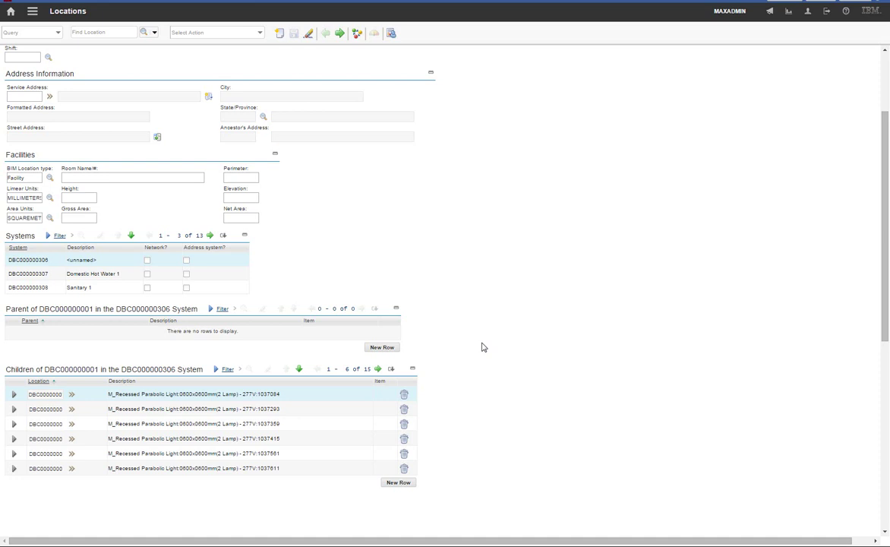
scroll(487, 342, up, 3)
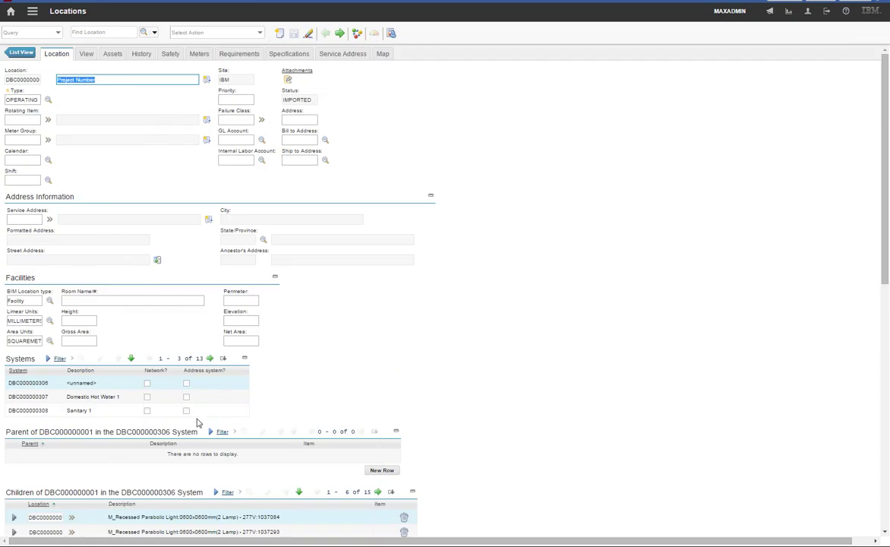
Display the Project Number location's Briefing Center building in the Autodesk 3D viewer.
click(84, 55)
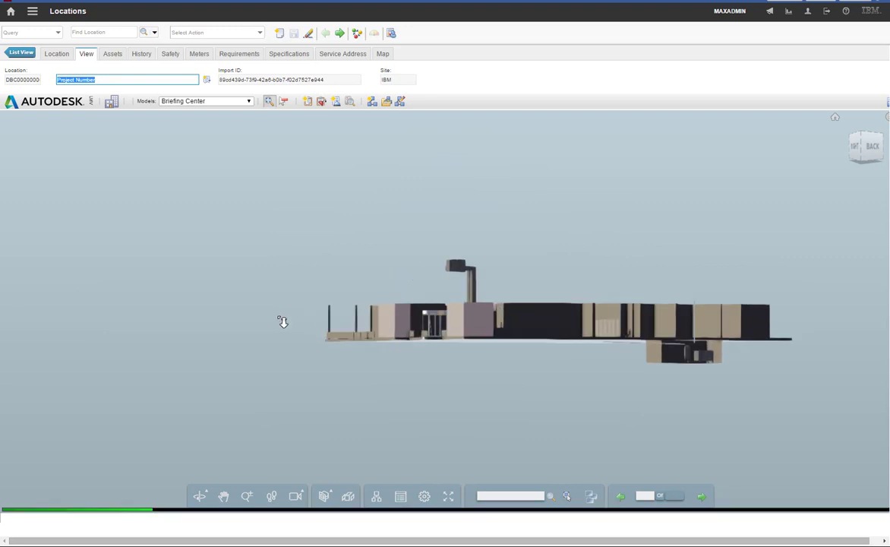
Orbit, pan and zoom in on the under-floor mechanical room with the storage tank and boiler.
drag(195, 297, 169, 314)
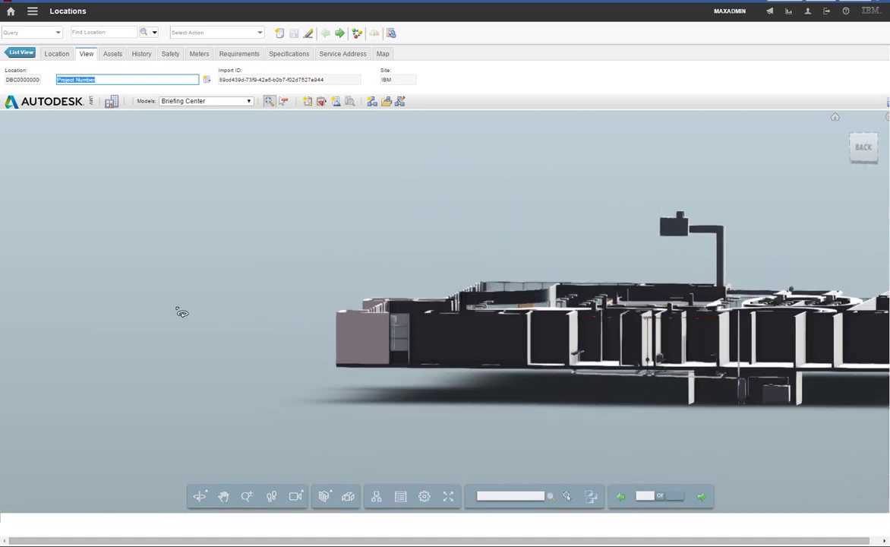
middle_drag(383, 431, 158, 406)
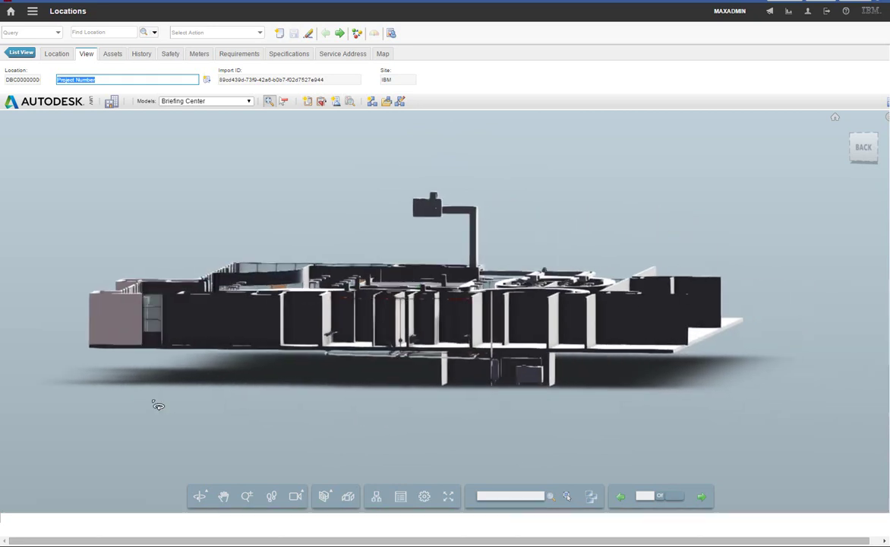
middle_drag(238, 411, 270, 392)
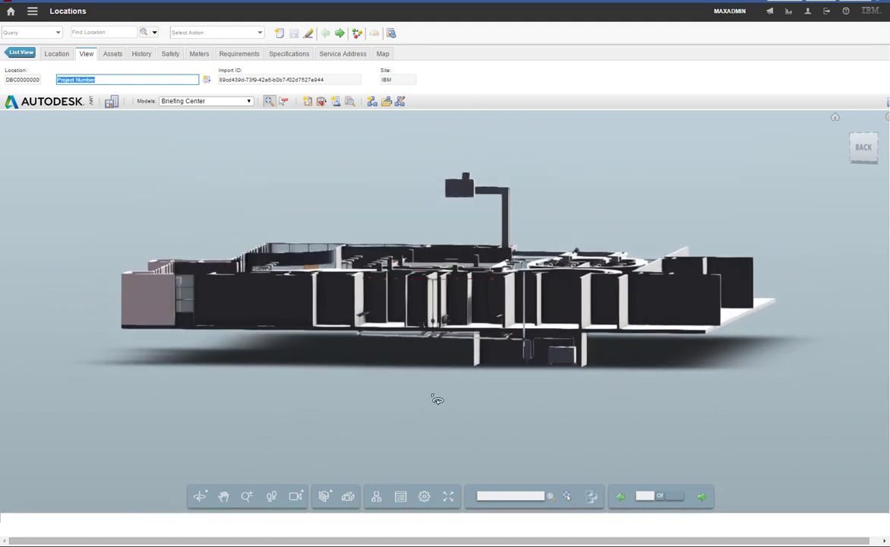
middle_drag(417, 384, 418, 385)
scroll(418, 385, up, 5)
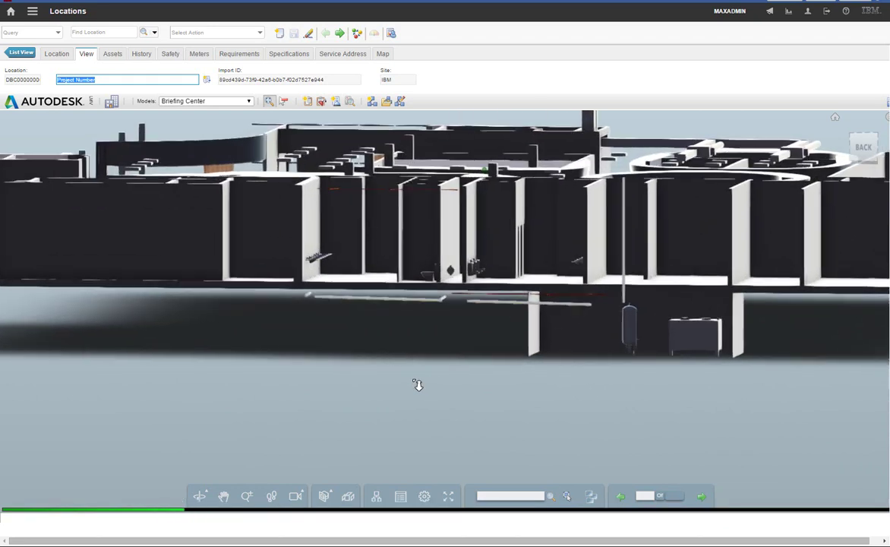
scroll(418, 385, up, 5)
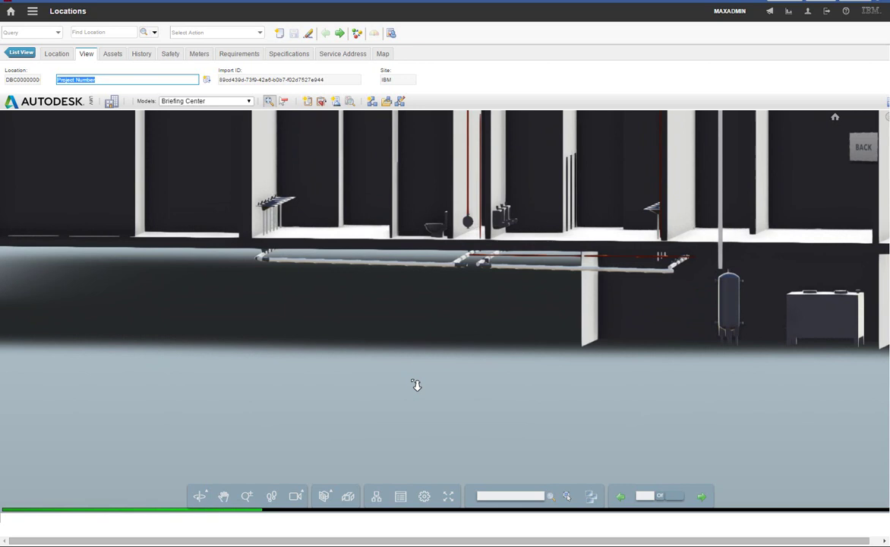
middle_drag(364, 396, 400, 425)
scroll(388, 415, up, 3)
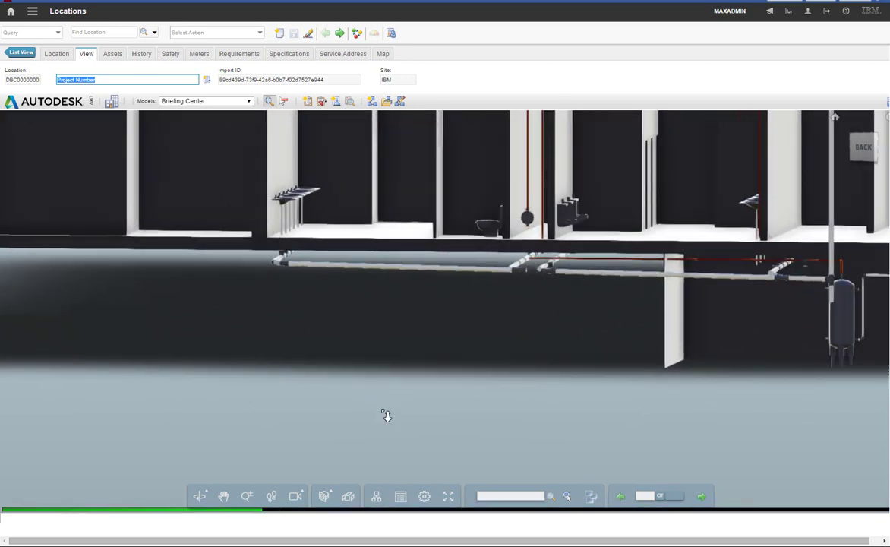
scroll(386, 415, up, 2)
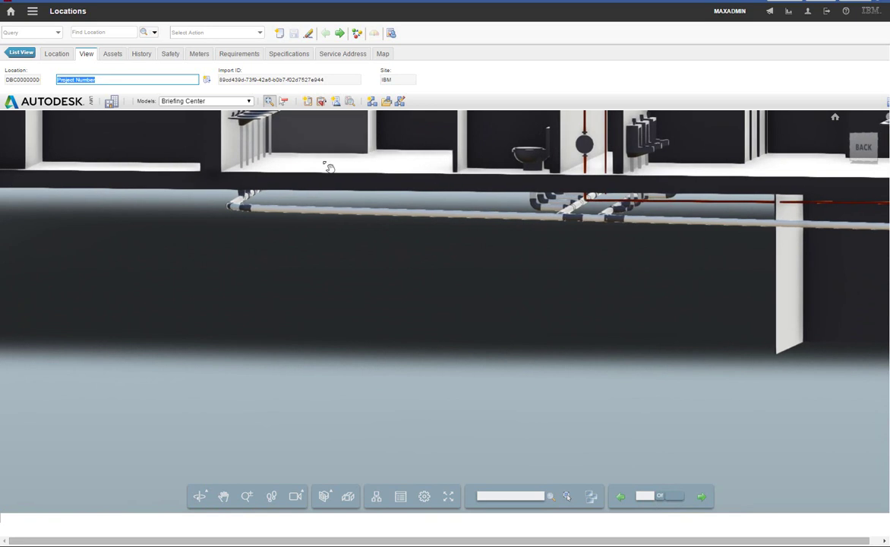
middle_drag(329, 167, 385, 262)
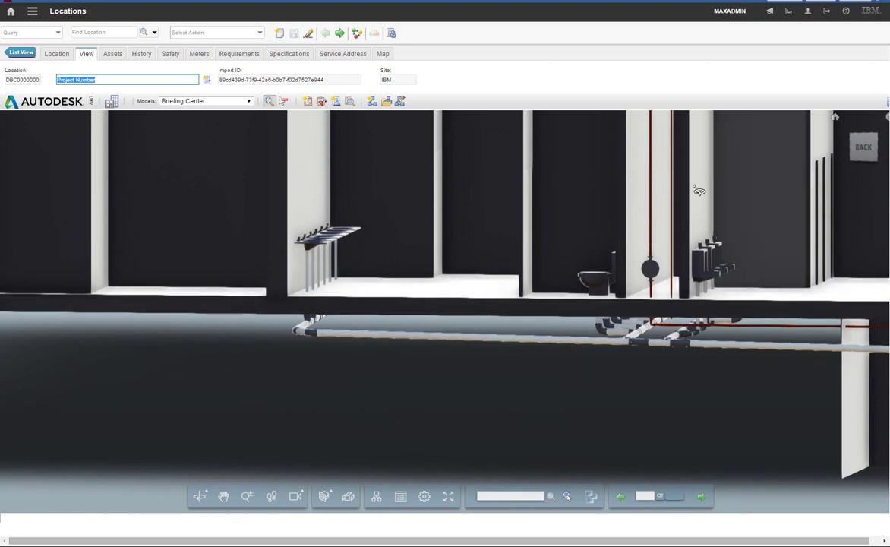
middle_drag(725, 405, 275, 387)
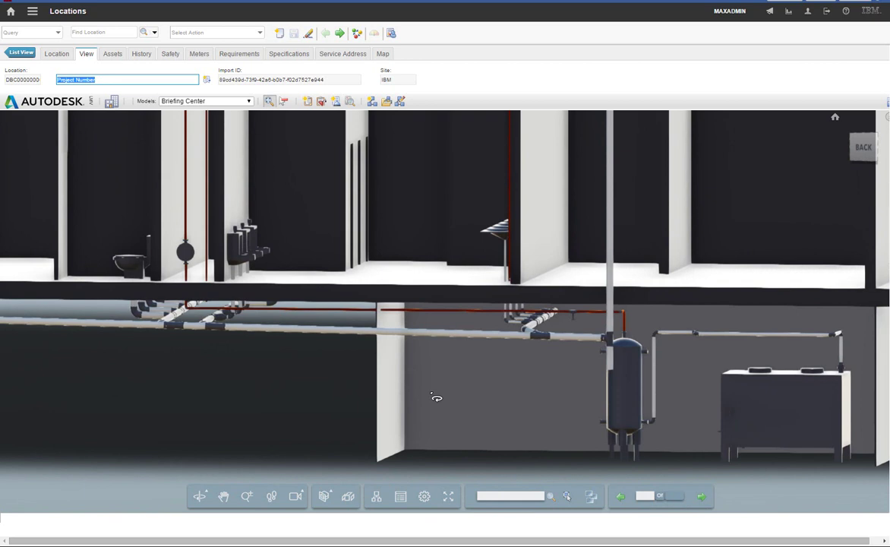
Select the storage tank, then the boiler, loading location M_Watertube Boiler - 879-6153 kW.
double_click(614, 383)
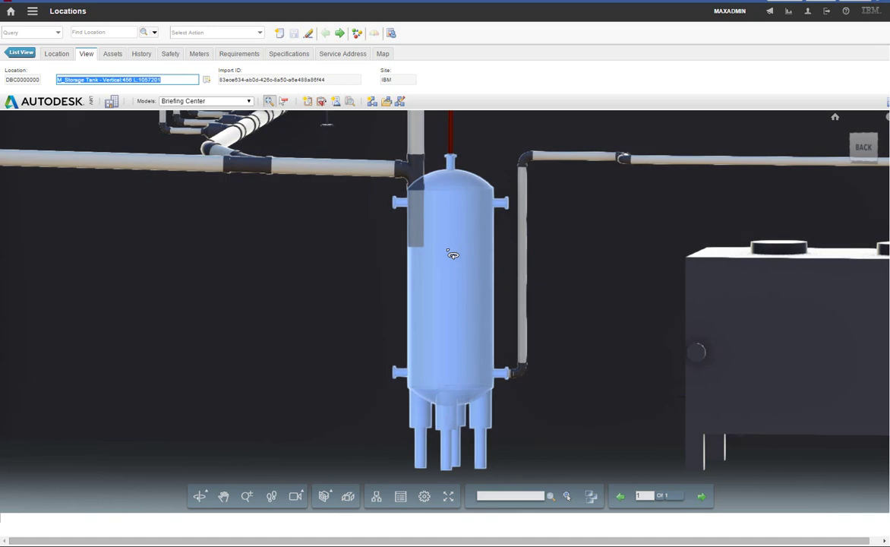
click(743, 289)
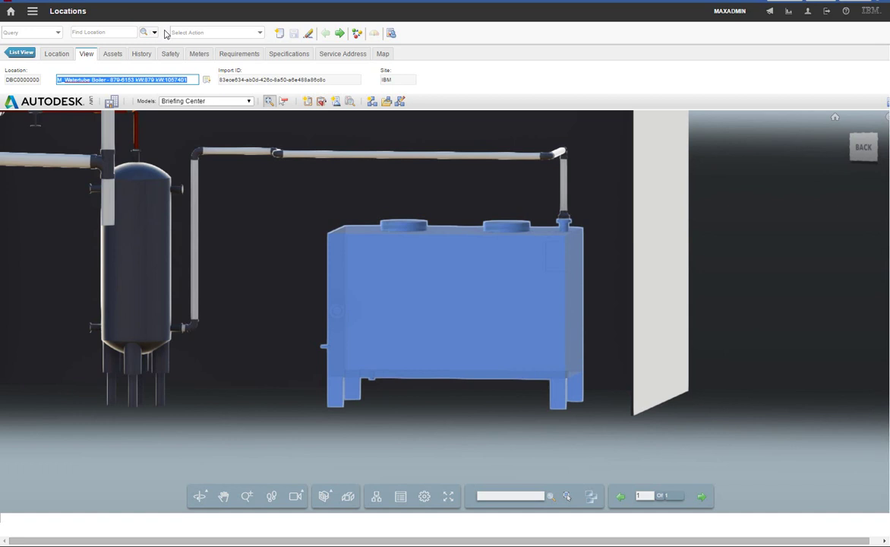
click(155, 32)
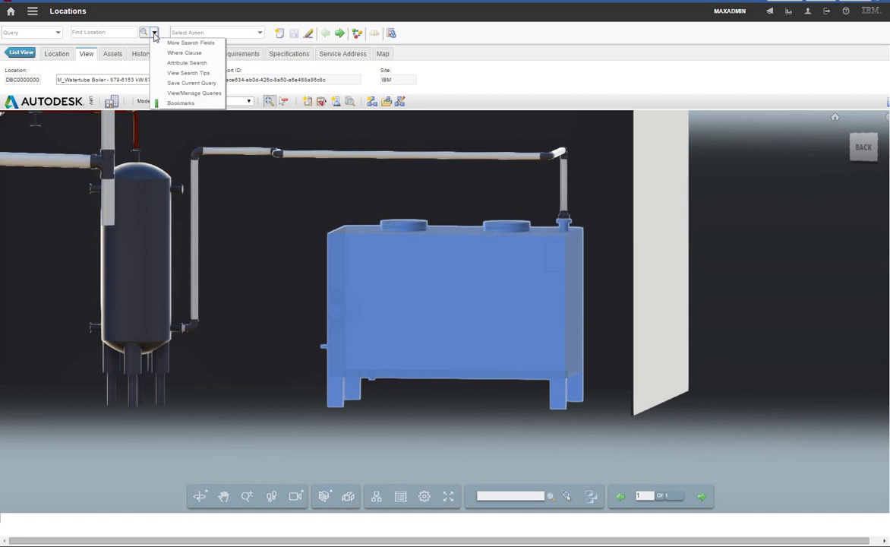
Search locations by description 'pump' to load inline pump DBC0000002, highlighted in the model.
click(191, 43)
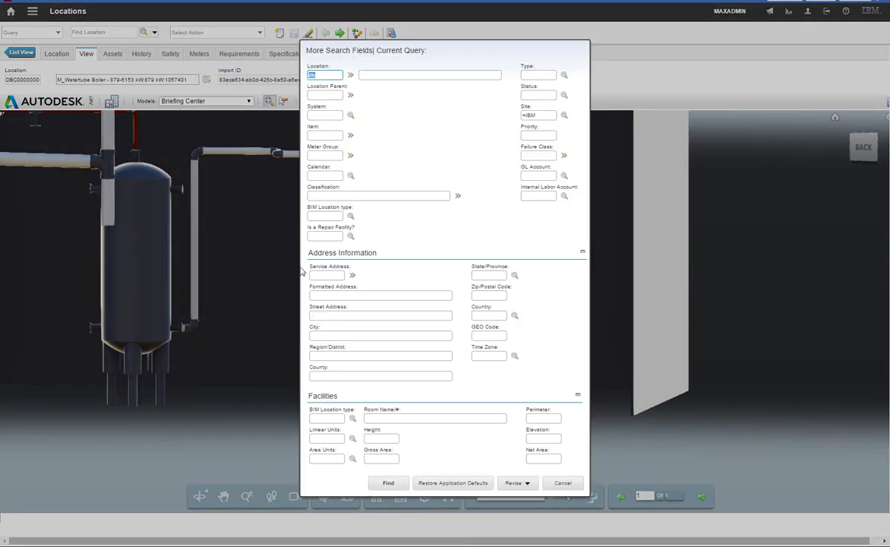
click(372, 74)
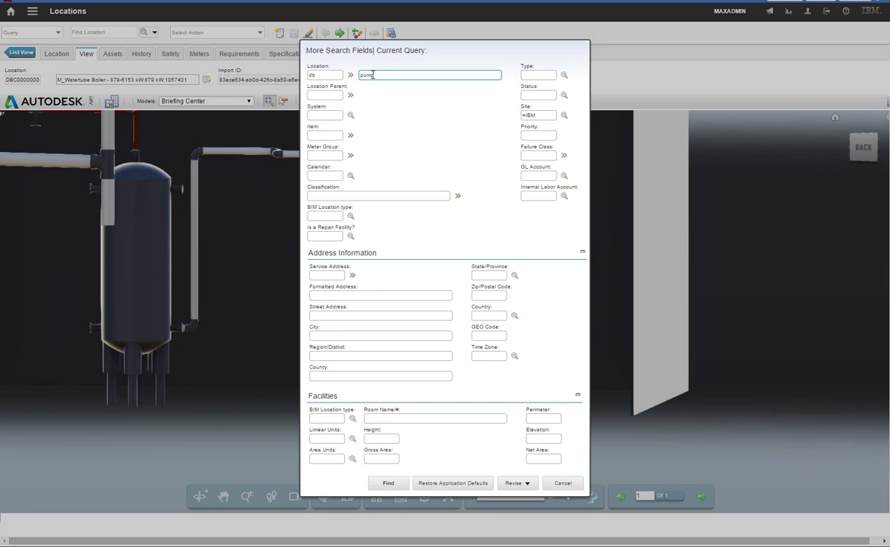
text(pump)
click(388, 483)
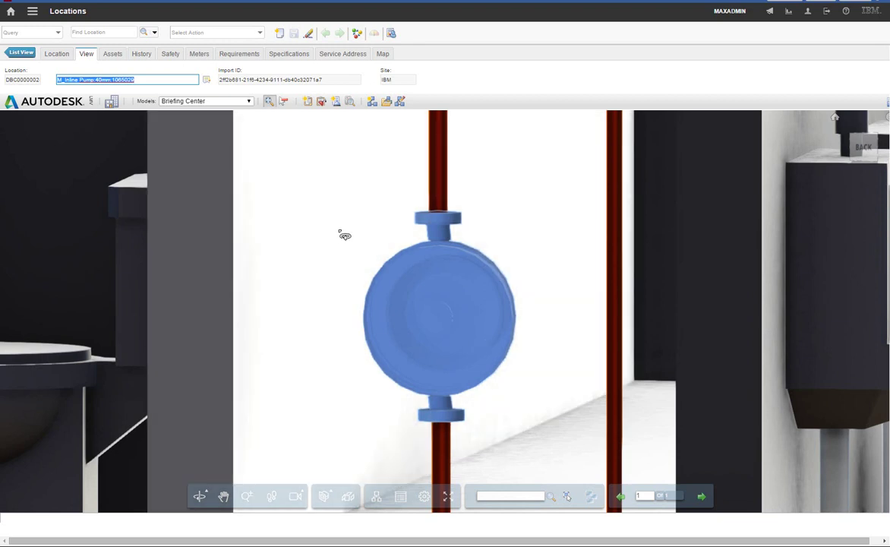
Zoom out and pan to see the highlighted inline pump among the restroom fixtures, piping and tank.
drag(339, 242, 378, 161)
scroll(377, 161, down, 5)
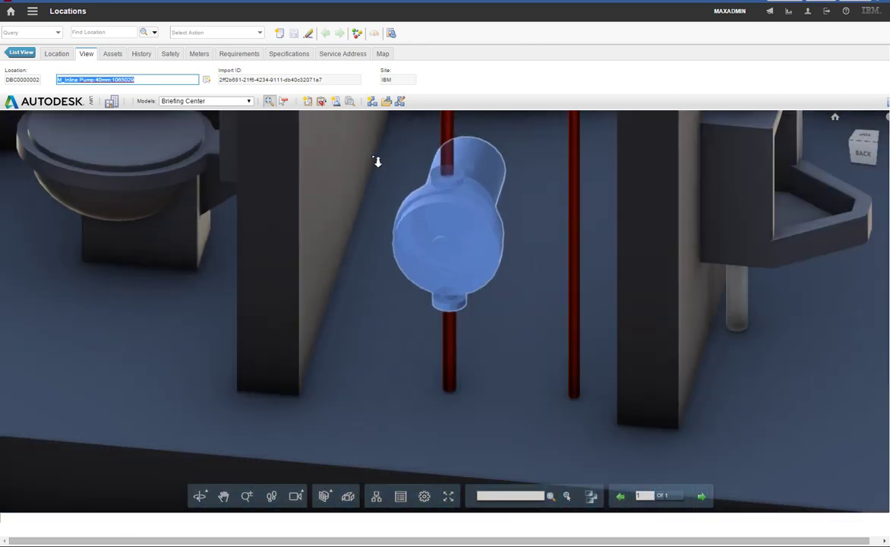
scroll(378, 161, down, 5)
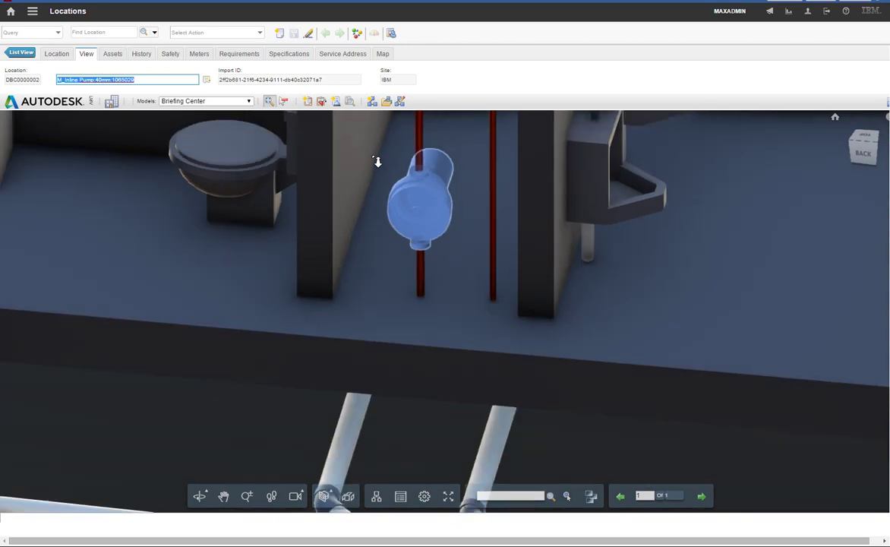
scroll(377, 161, down, 5)
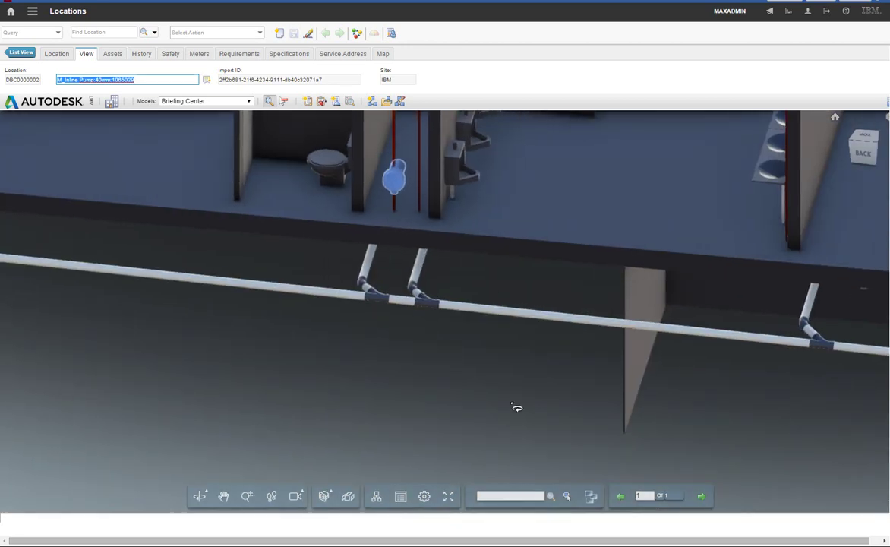
drag(517, 406, 362, 429)
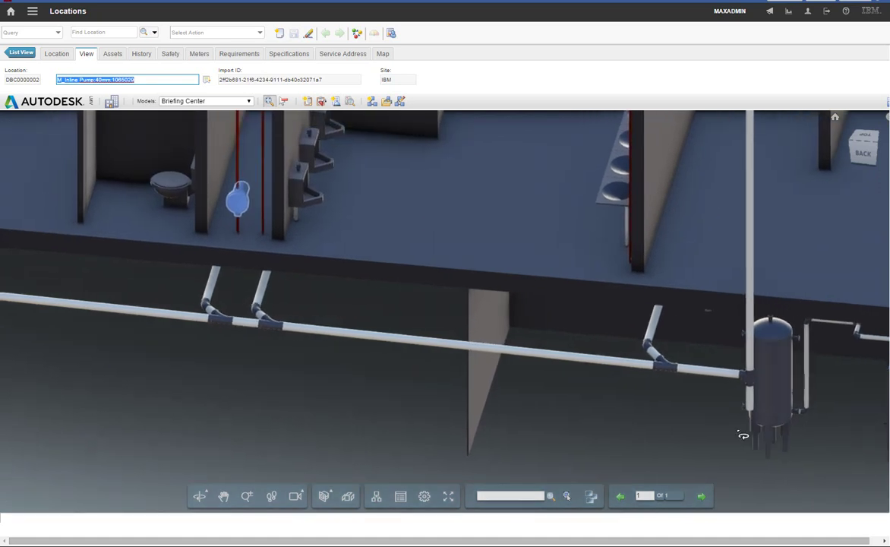
scroll(663, 428, down, 6)
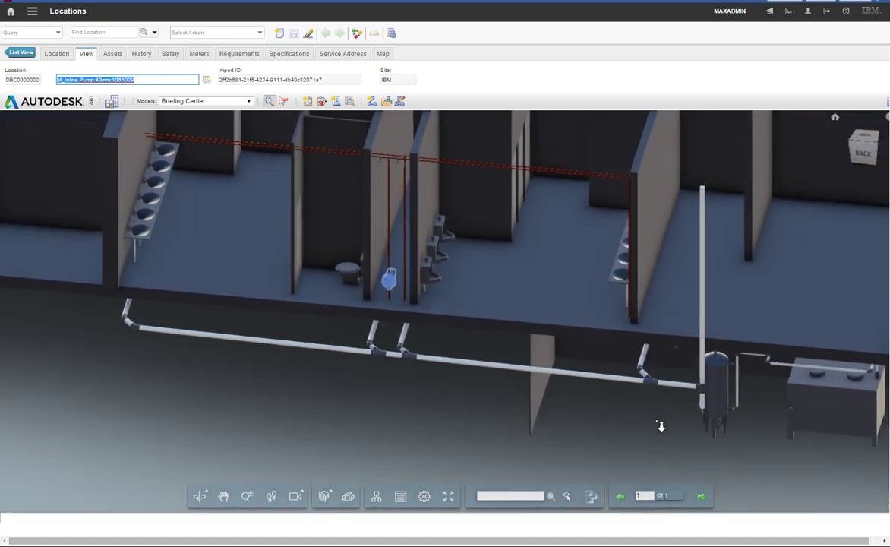
drag(659, 433, 599, 417)
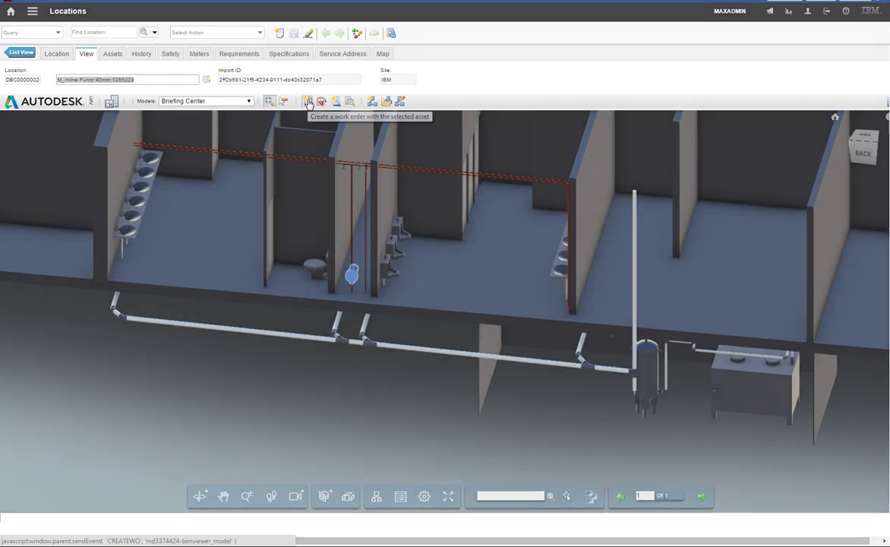
Create work order 171932 for the inline pump with priority 1 and description 'replace pump - its noisy!'.
click(309, 102)
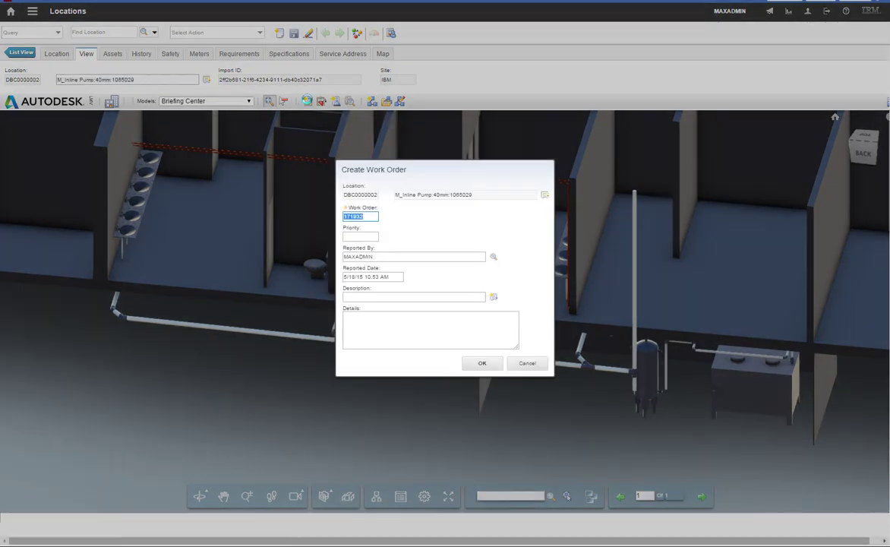
click(367, 236)
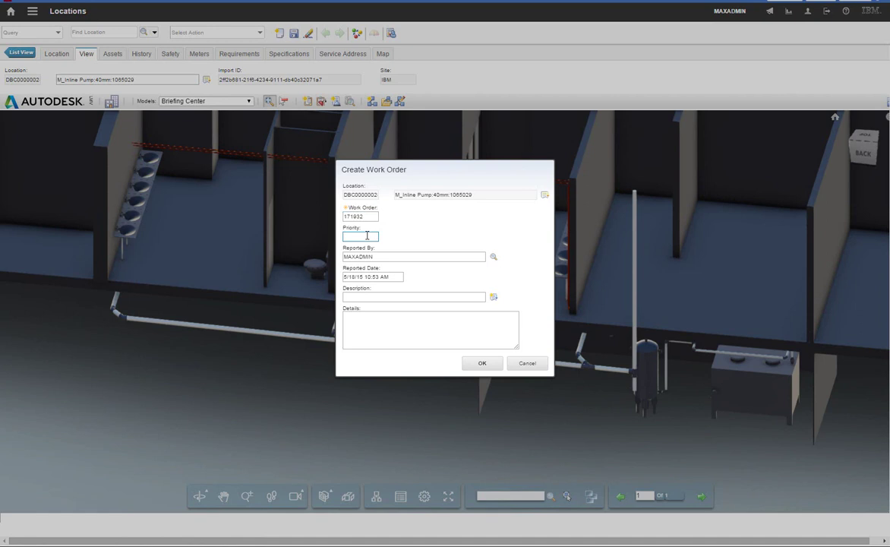
click(365, 298)
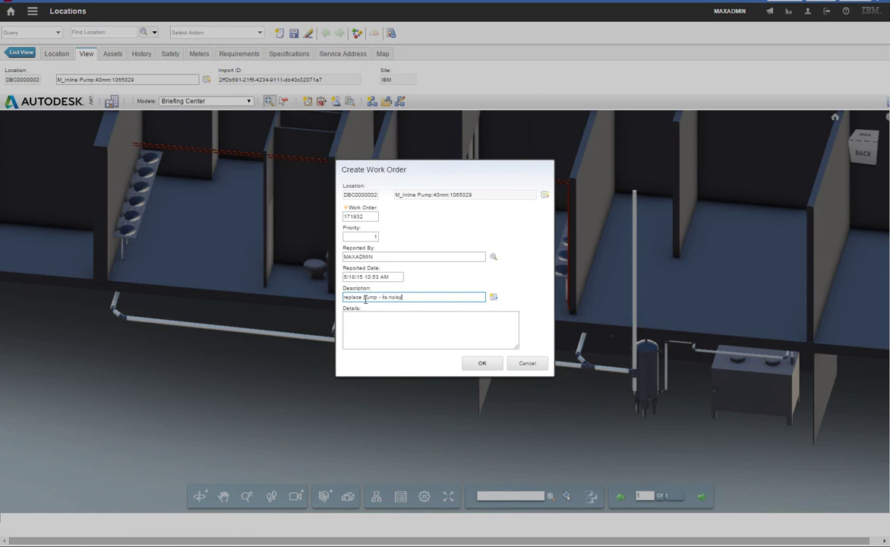
click(481, 363)
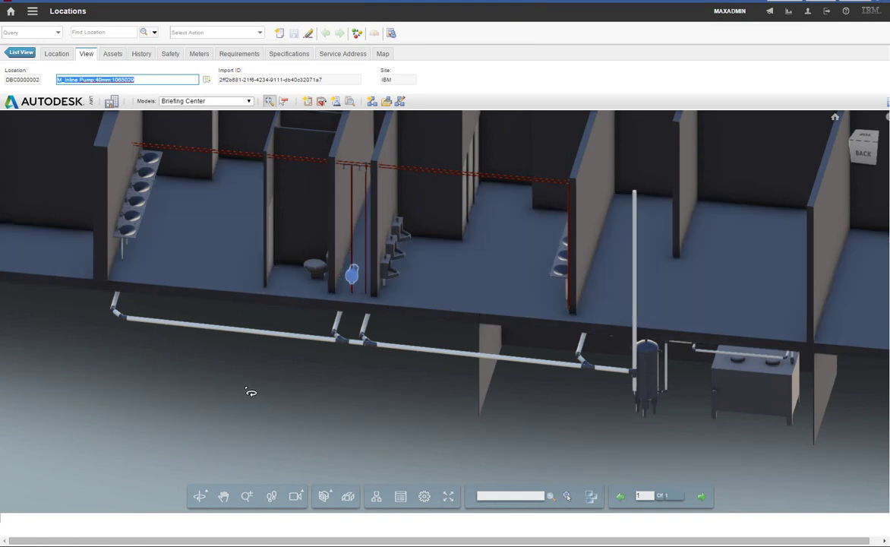
Pan and orbit the building to view the restroom block and pump from the other side.
middle_drag(250, 392, 349, 397)
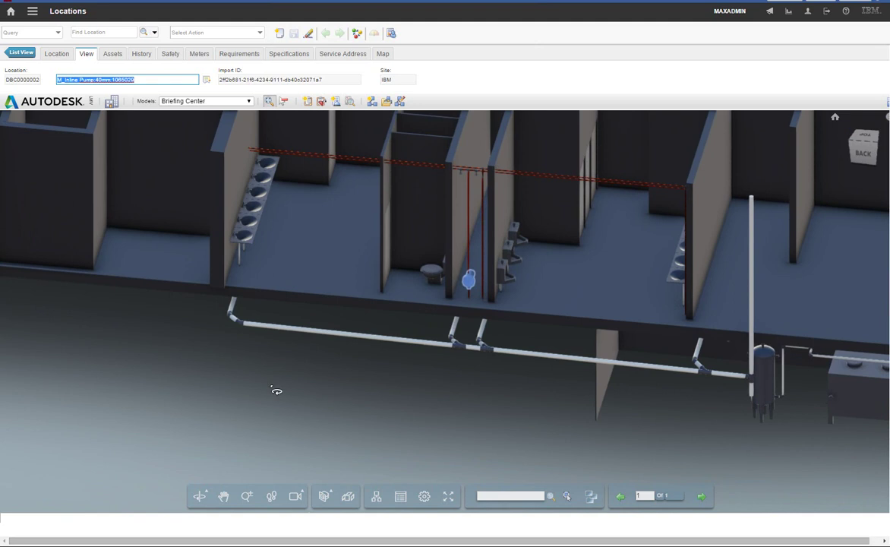
middle_drag(271, 414, 358, 436)
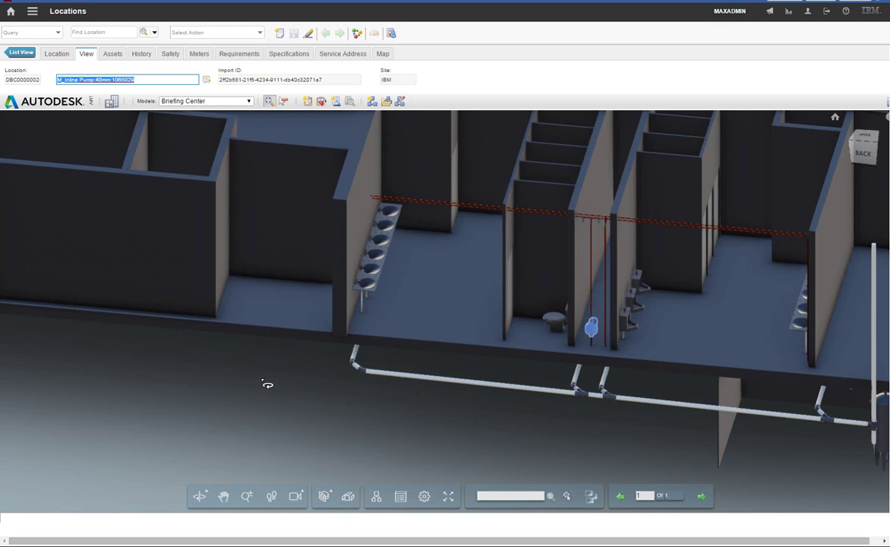
drag(221, 373, 400, 356)
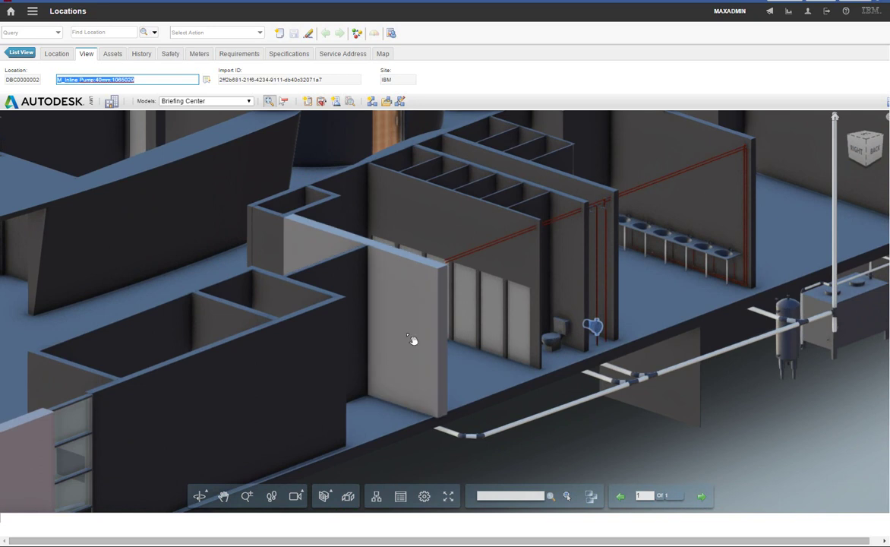
Hide the two walls in front of the stools to reveal the room beyond.
right_click(409, 339)
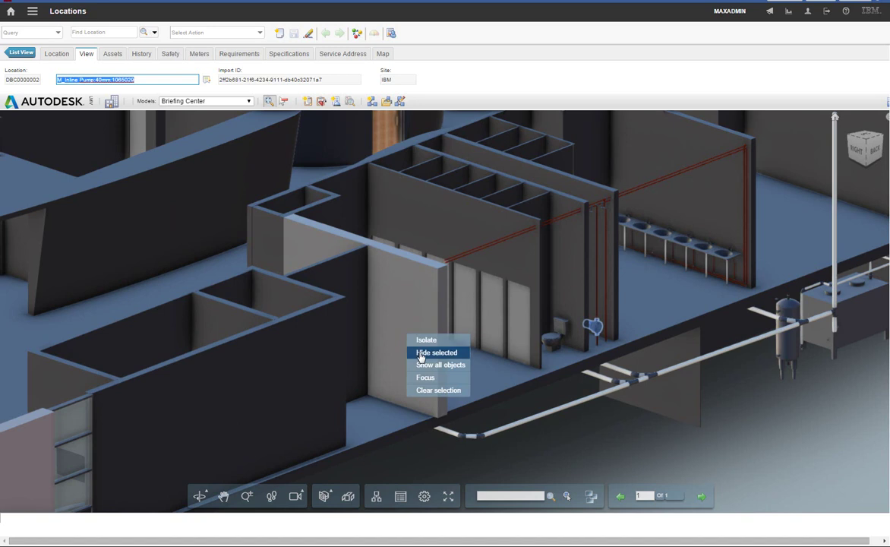
double_click(382, 297)
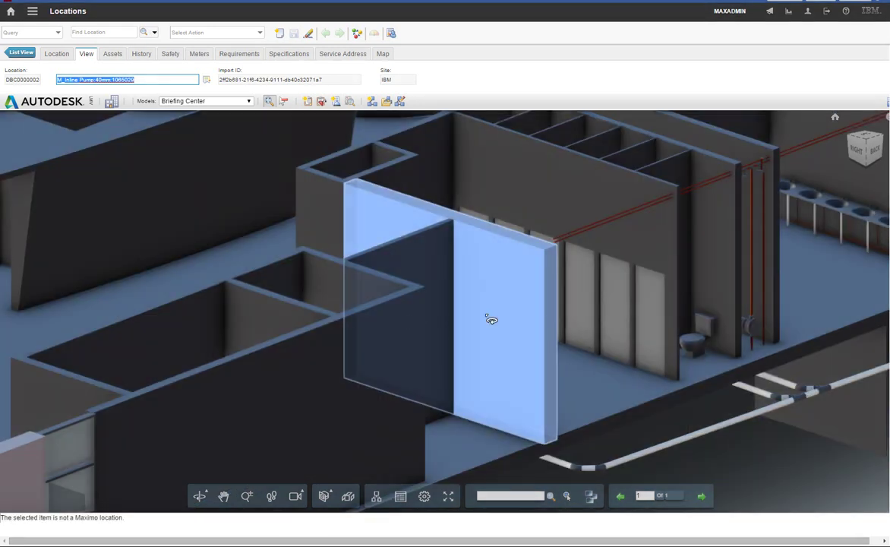
right_click(487, 314)
click(511, 332)
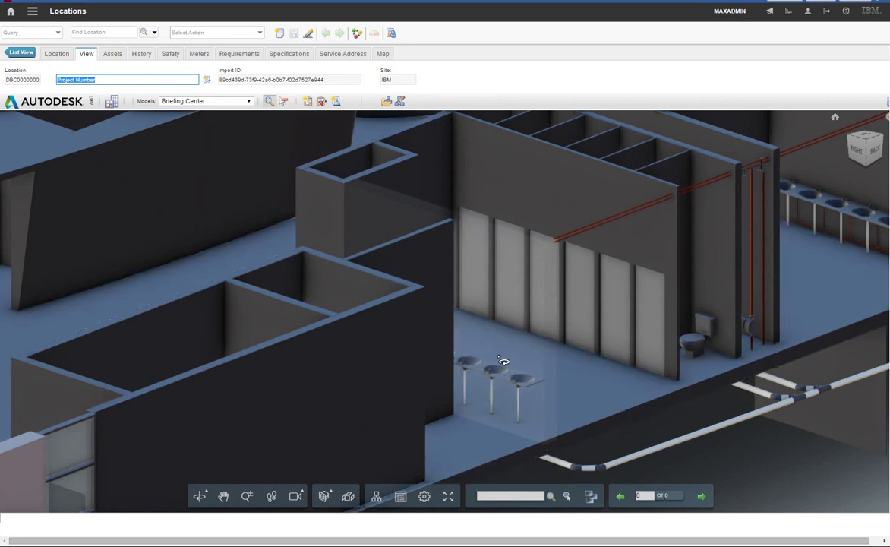
click(495, 396)
click(495, 395)
click(496, 399)
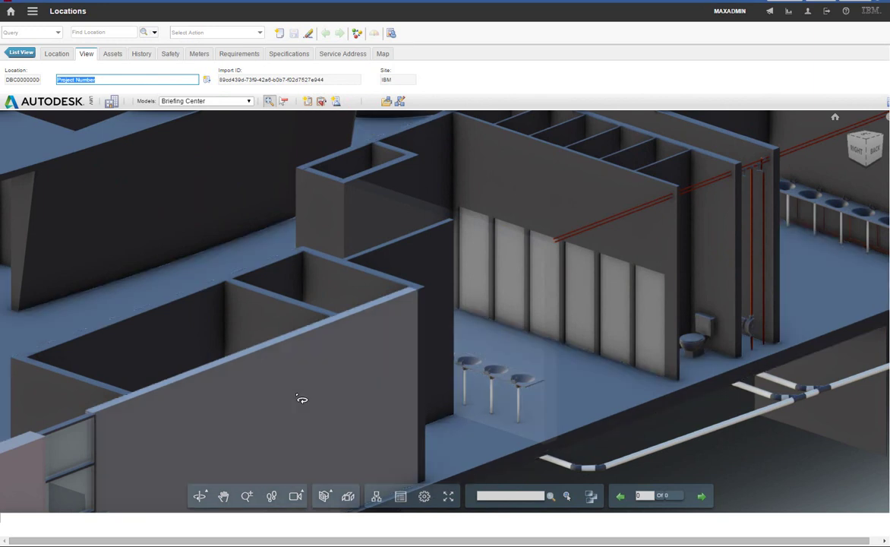
double_click(345, 389)
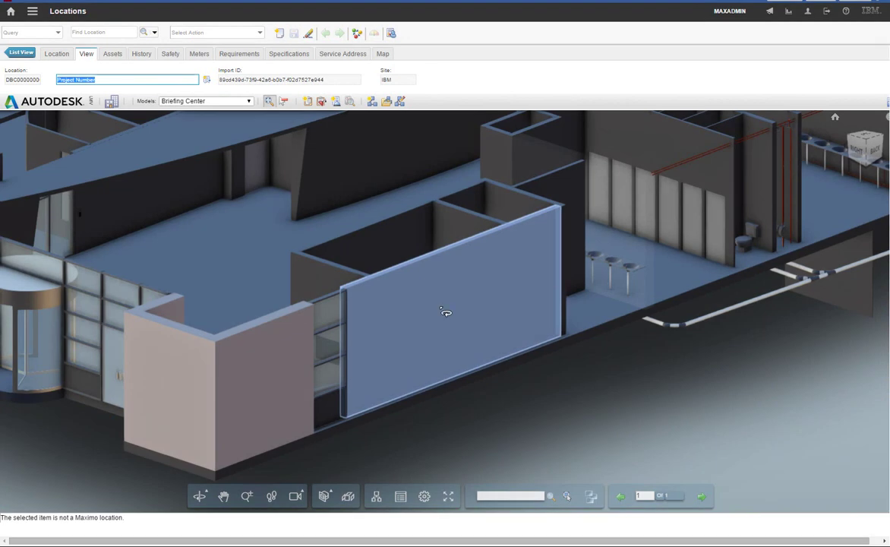
right_click(443, 304)
click(471, 321)
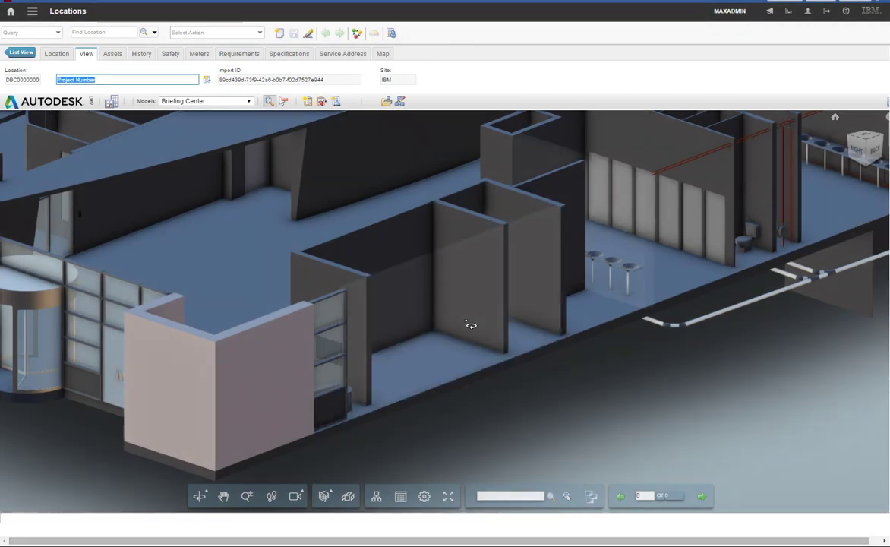
In the model browser, hide the Walls category, then show all model objects again.
click(376, 498)
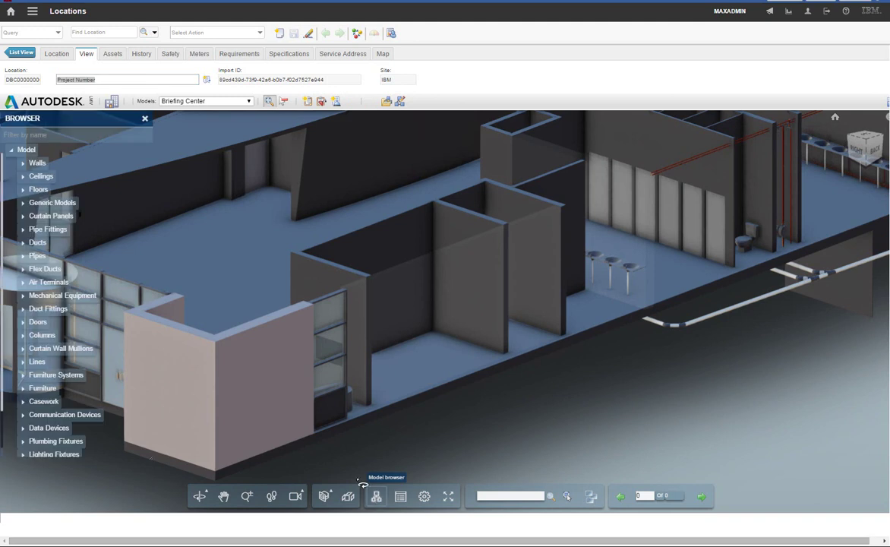
click(32, 166)
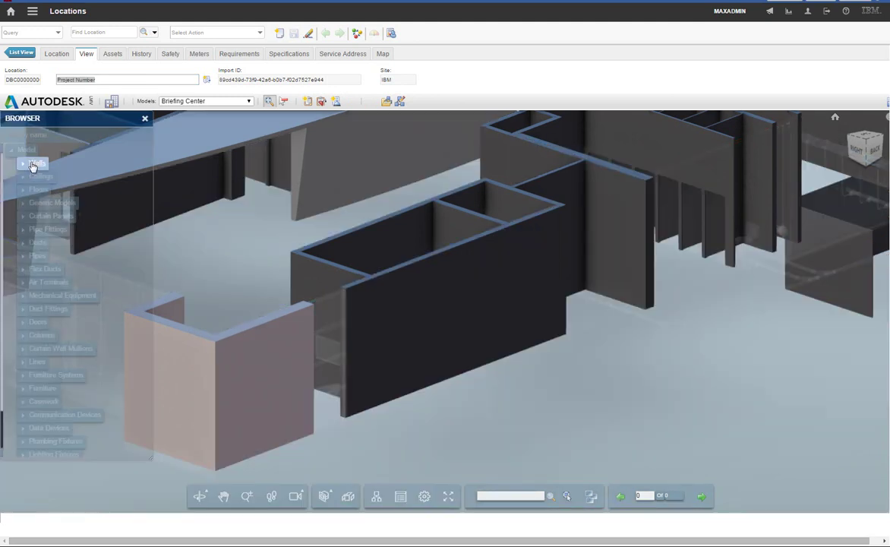
right_click(32, 166)
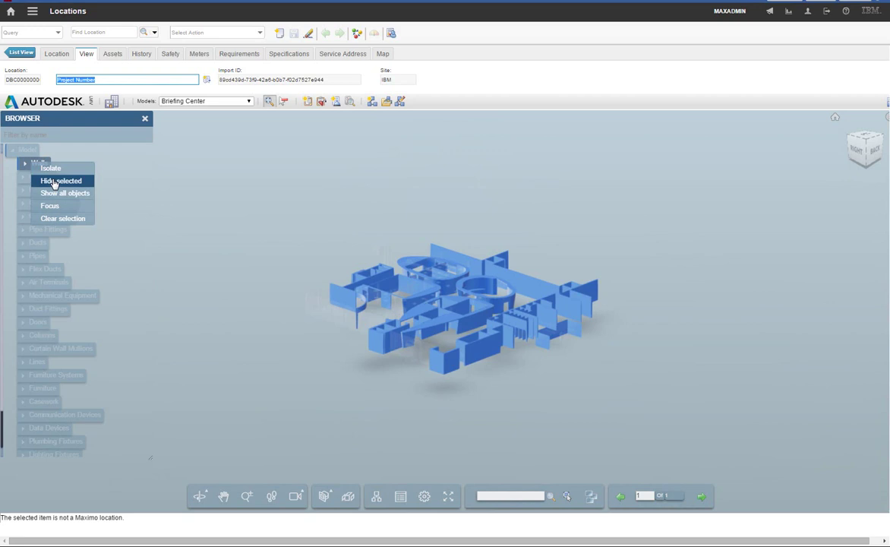
click(54, 181)
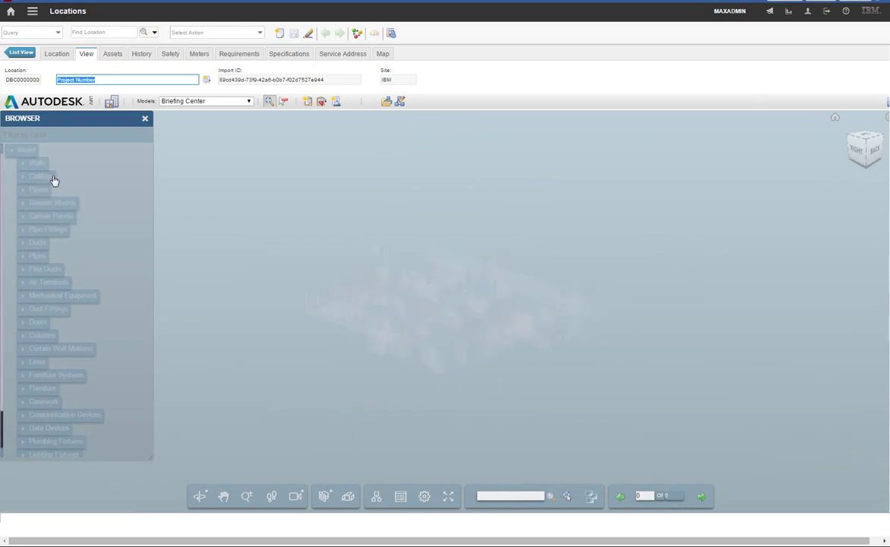
right_click(23, 151)
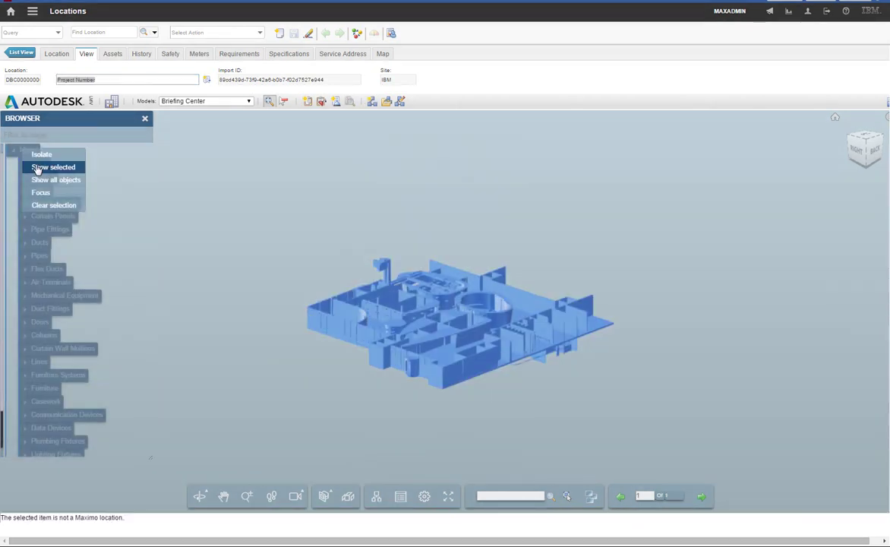
click(36, 167)
Expand Walls, hide all walls, then show only the Exterior - Cavity walls.
click(24, 165)
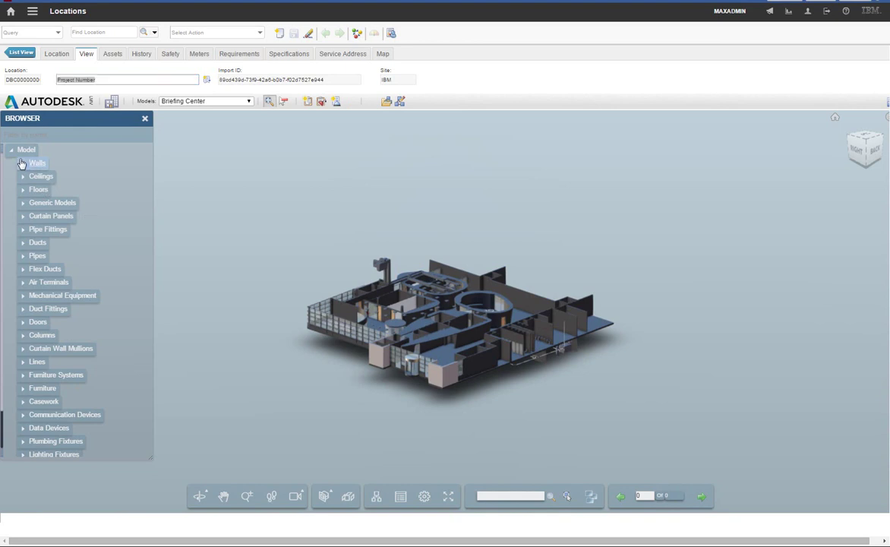
click(22, 164)
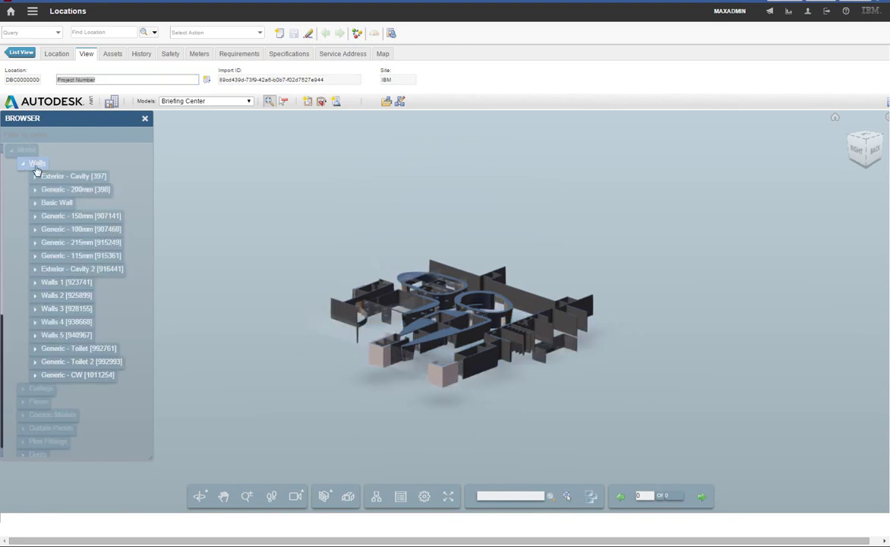
right_click(36, 169)
click(55, 186)
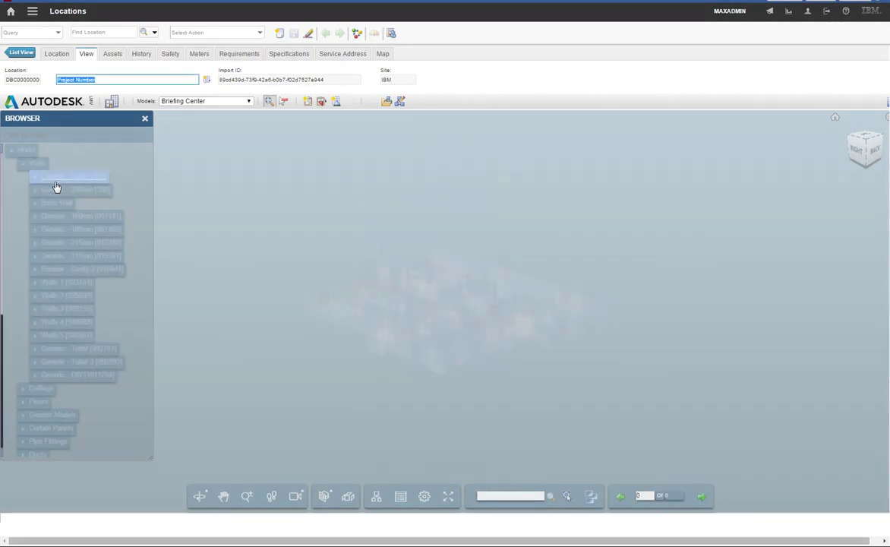
right_click(50, 181)
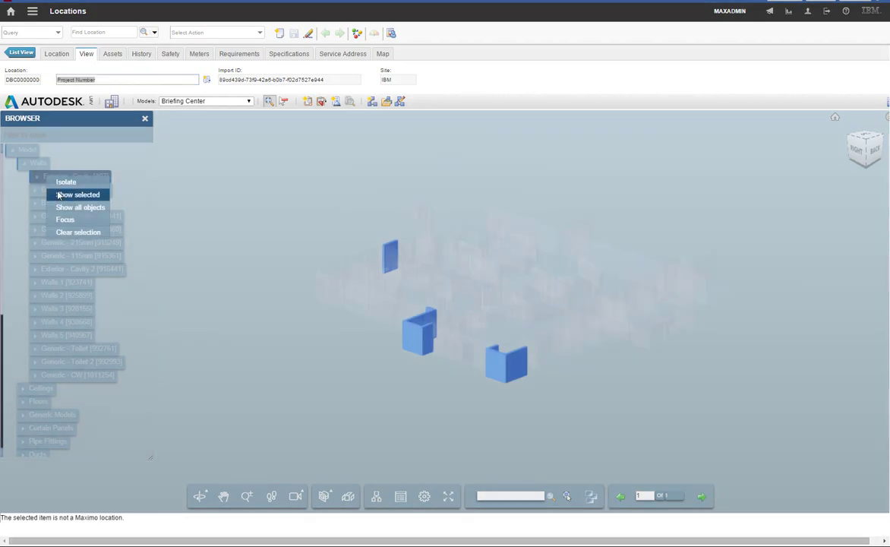
click(59, 196)
Hide the entire building model, then show the whole building again.
click(23, 151)
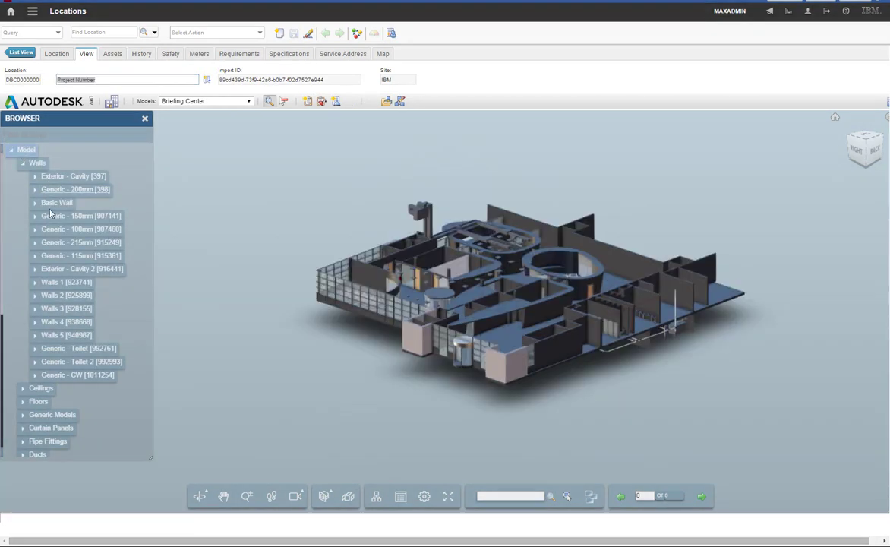
right_click(26, 151)
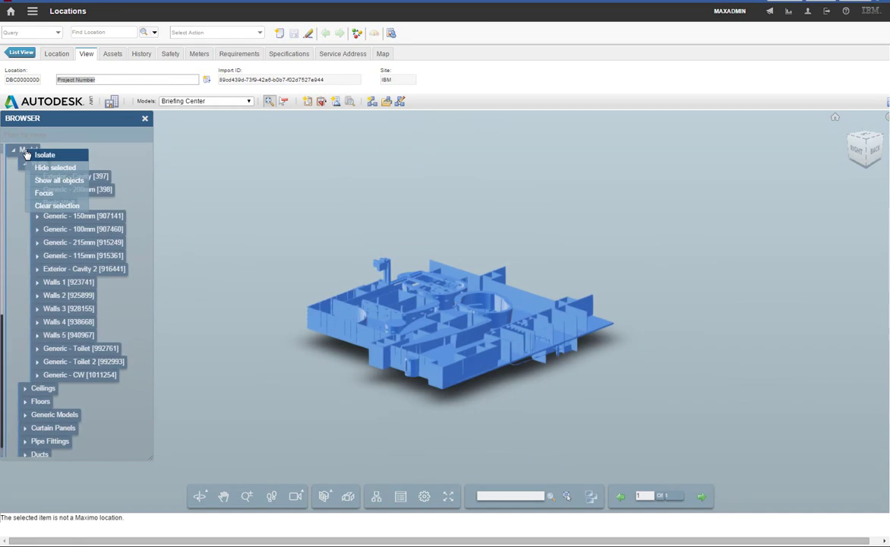
click(42, 166)
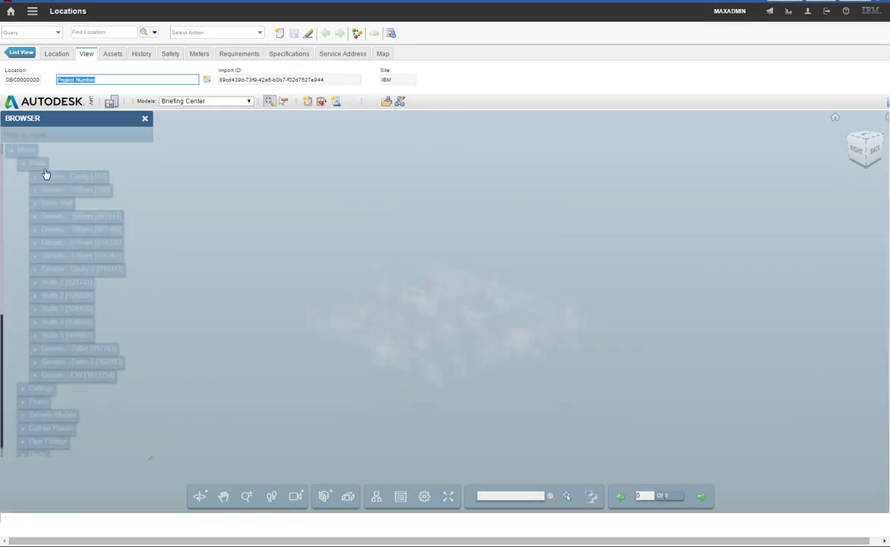
right_click(22, 151)
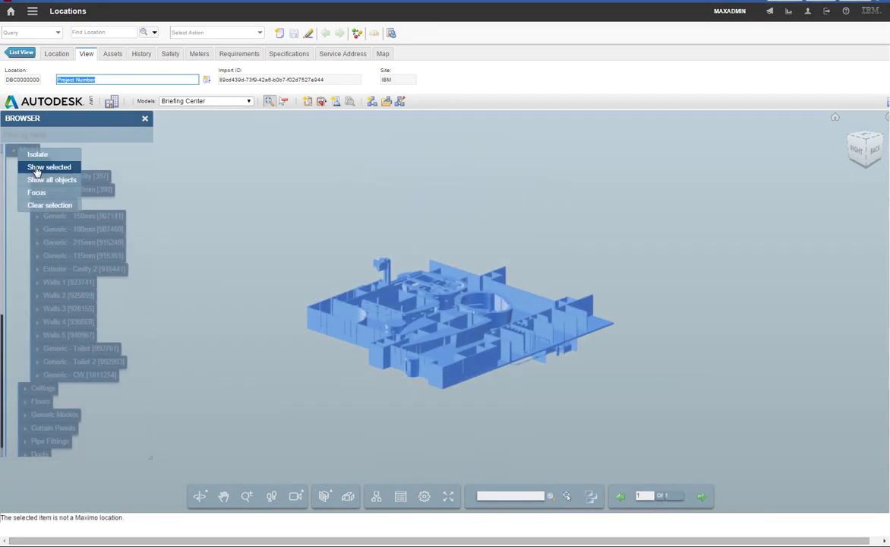
click(36, 170)
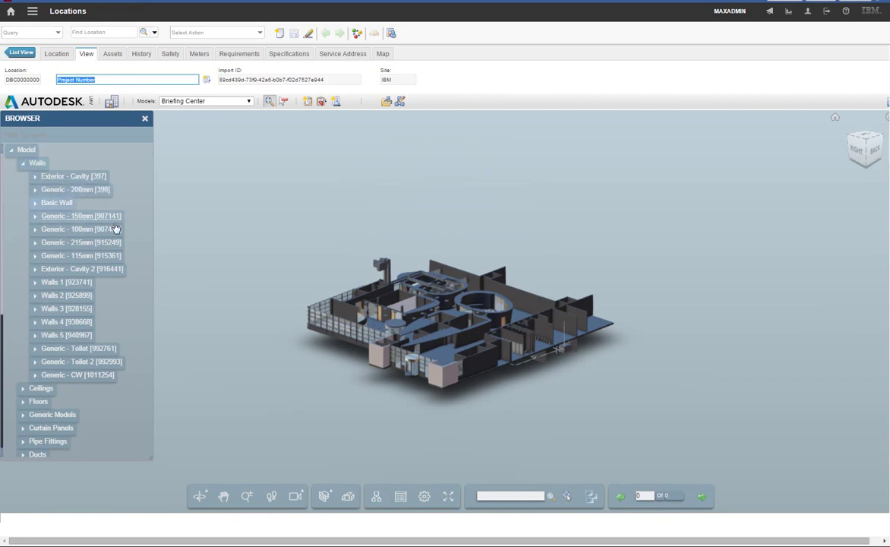
Select Exterior - Cavity [397] and expand it to list its Basic Walls, including Basic Wall [914832].
click(53, 177)
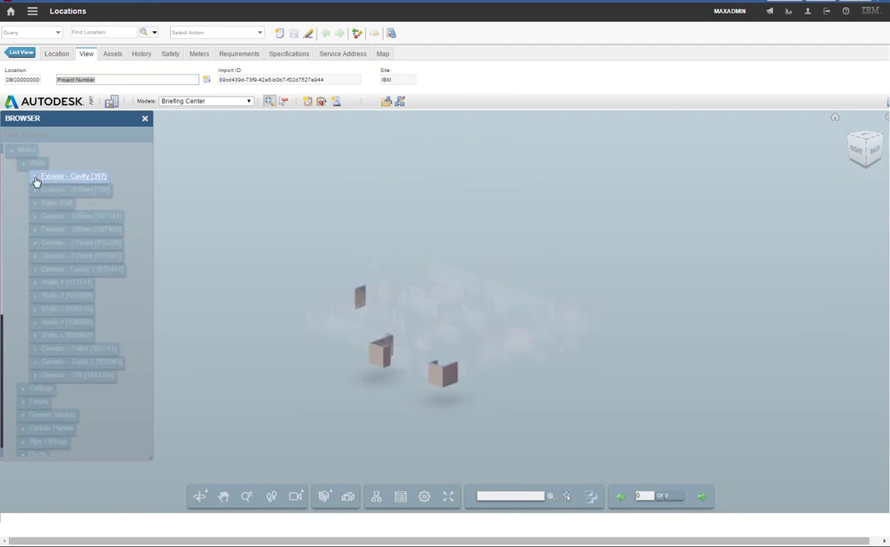
click(35, 177)
click(51, 191)
Hide the Exterior - Cavity walls, then restore visibility for the whole model.
click(51, 181)
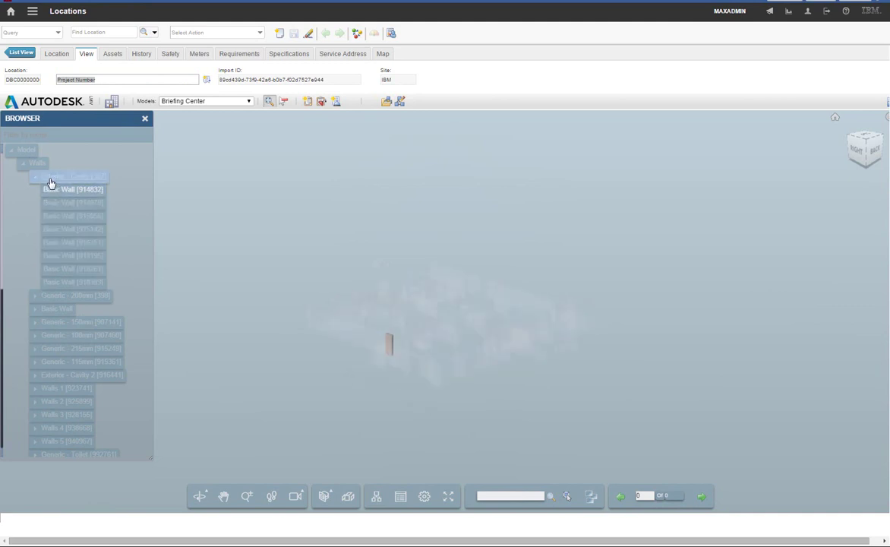
right_click(51, 182)
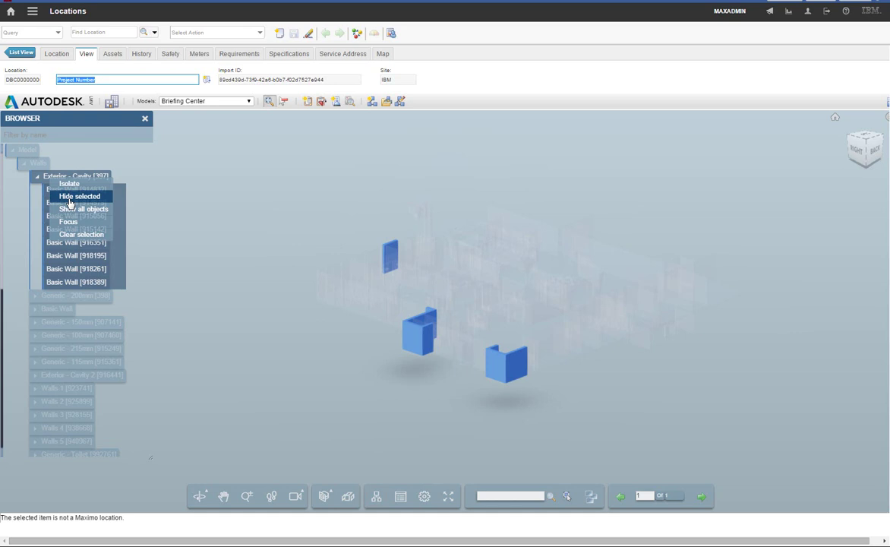
click(70, 199)
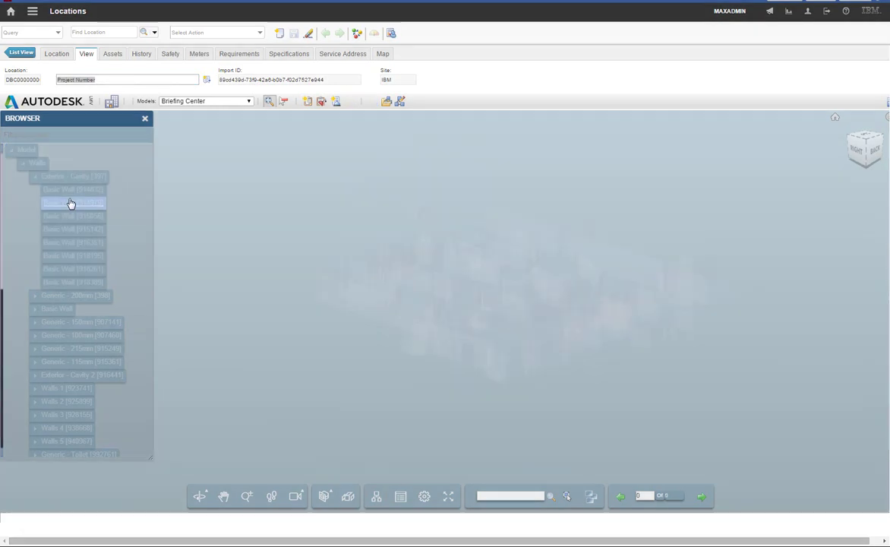
right_click(18, 151)
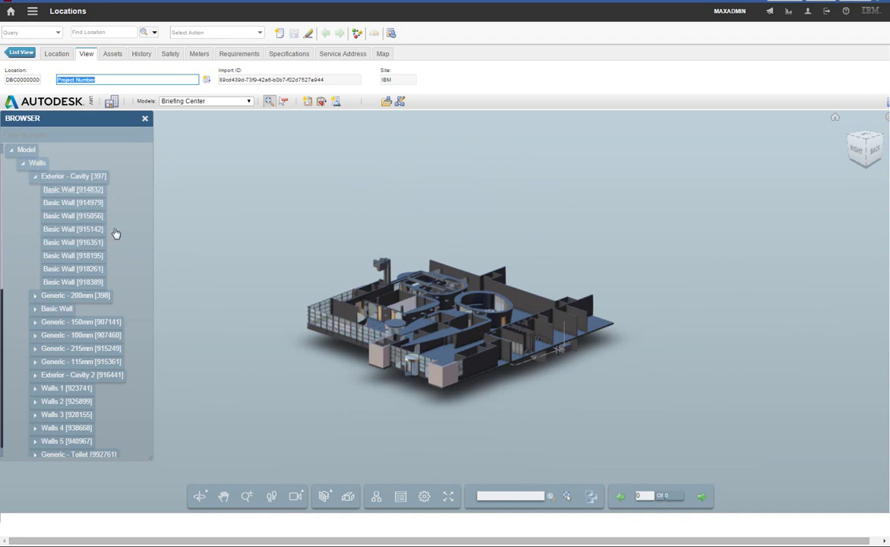
Rotate, zoom and tilt the 3D model into the rooms, then return to the Start Center.
drag(230, 343, 376, 337)
scroll(376, 336, up, 6)
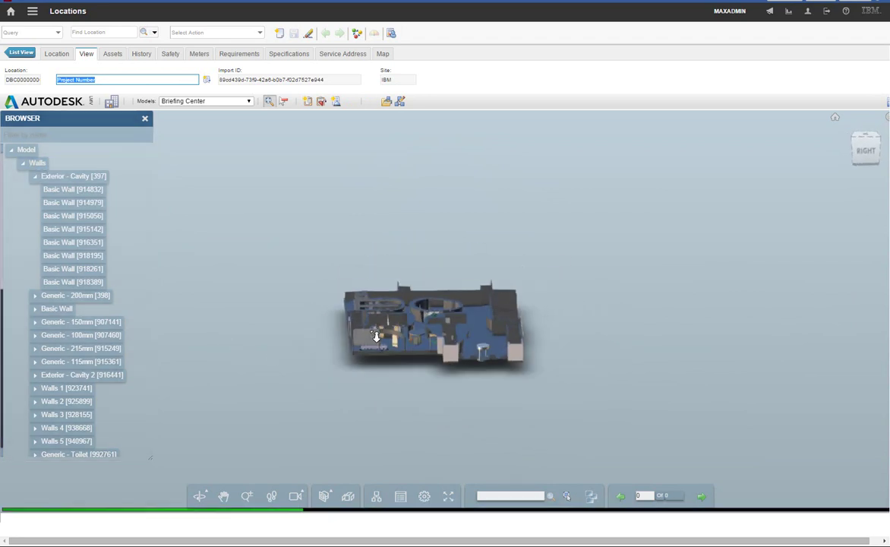
scroll(376, 336, up, 3)
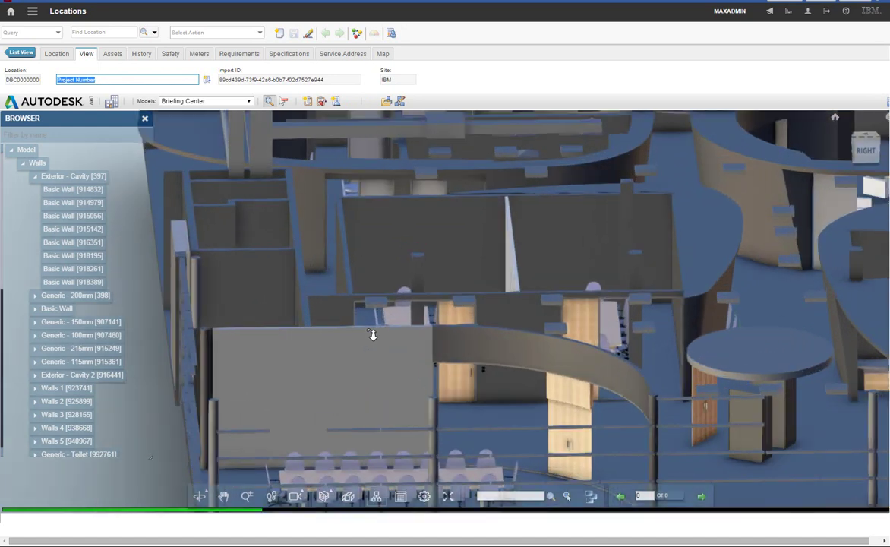
scroll(335, 255, up, 3)
drag(325, 259, 290, 296)
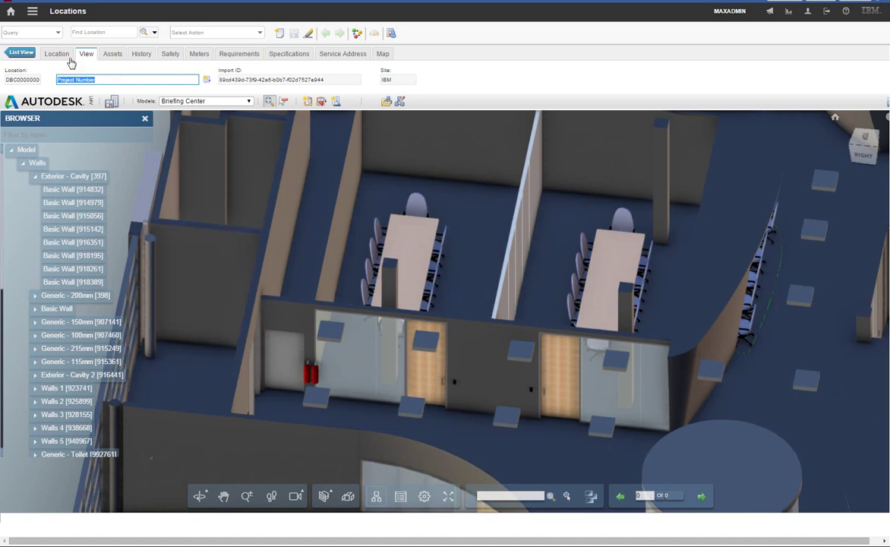
click(11, 12)
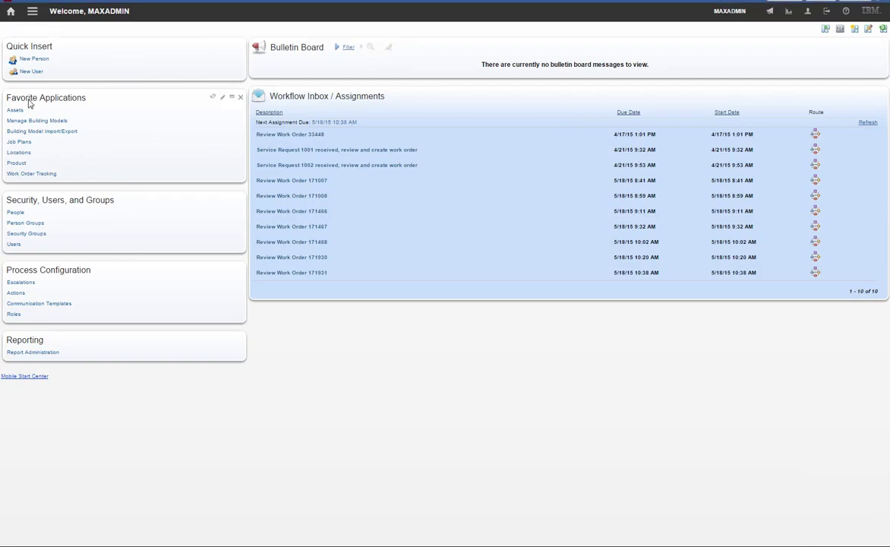
Filter Locations by description 'fire' and show location DBC000000041 in the 3D viewer.
click(19, 154)
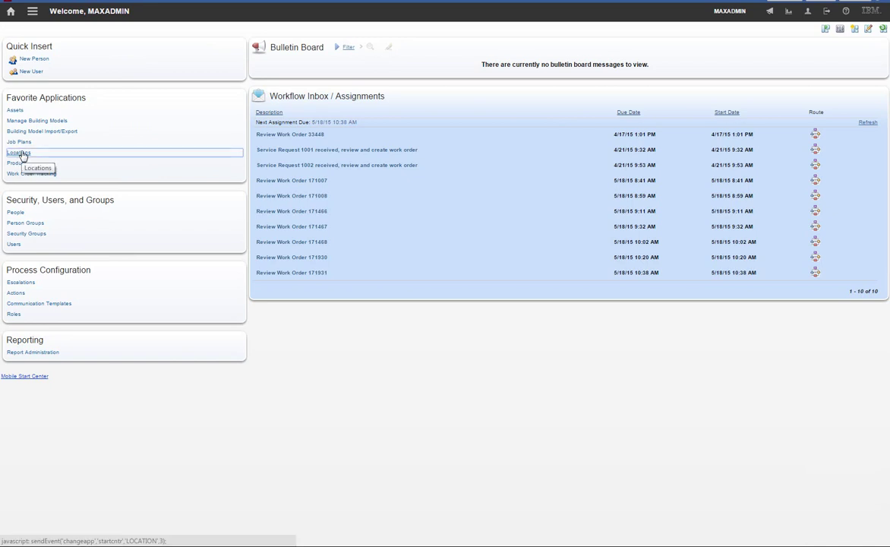
click(74, 95)
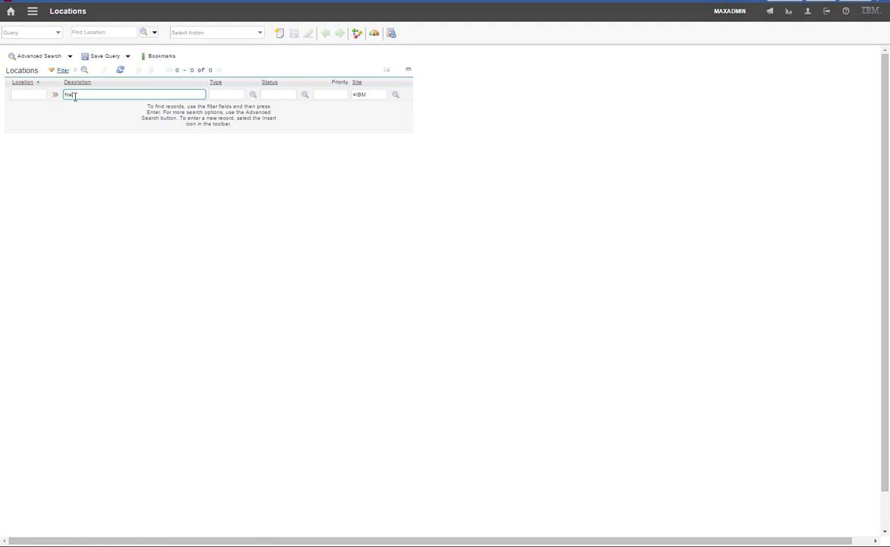
key(Return)
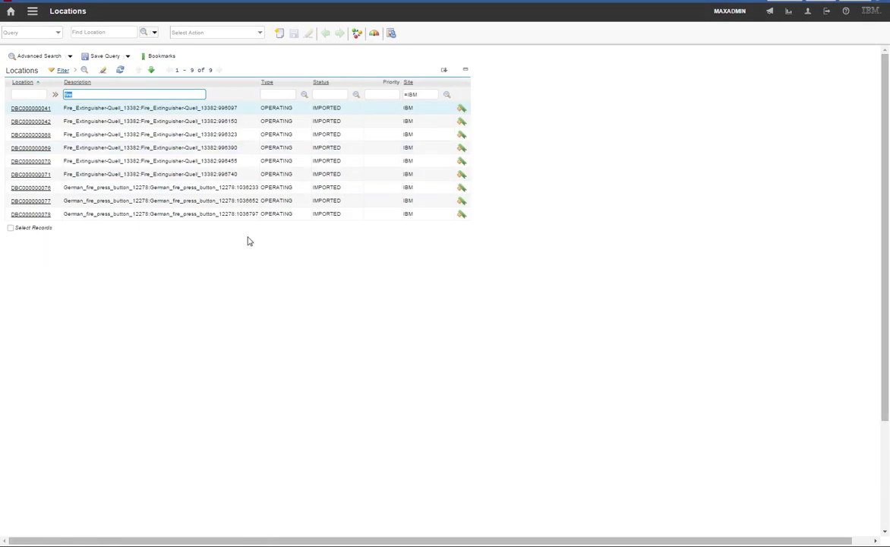
click(28, 109)
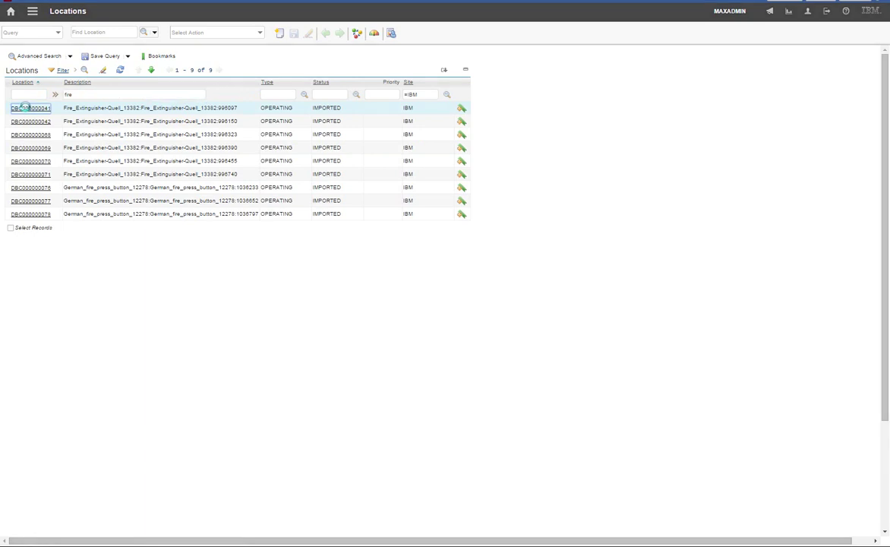
click(86, 55)
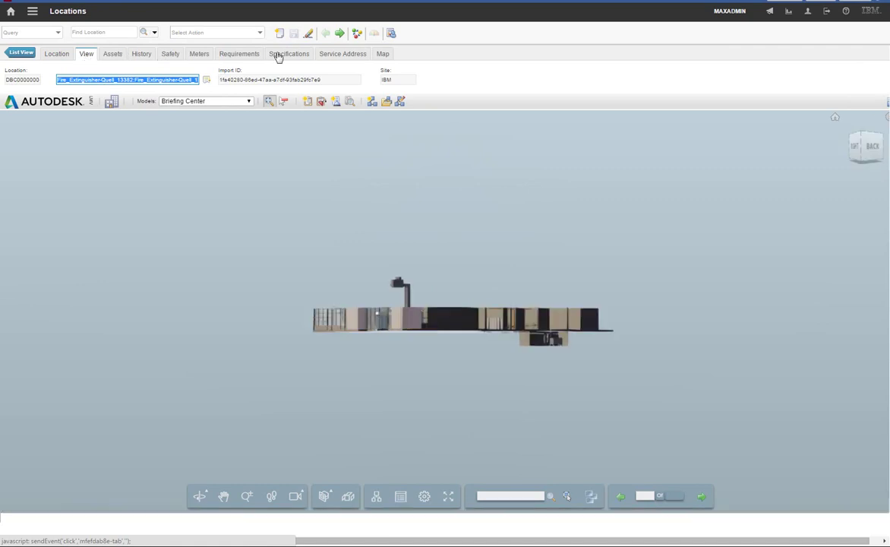
Step forward through the fire device location records, including the fire press button location.
click(339, 34)
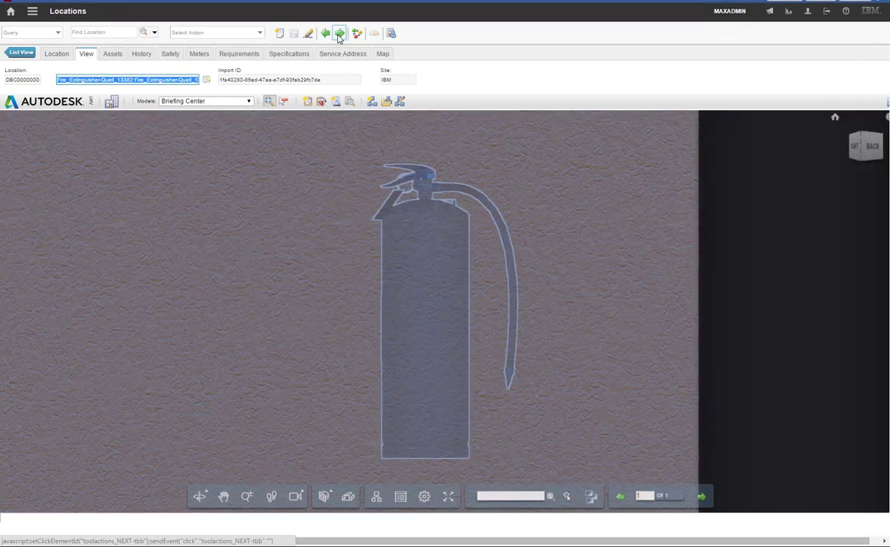
click(341, 35)
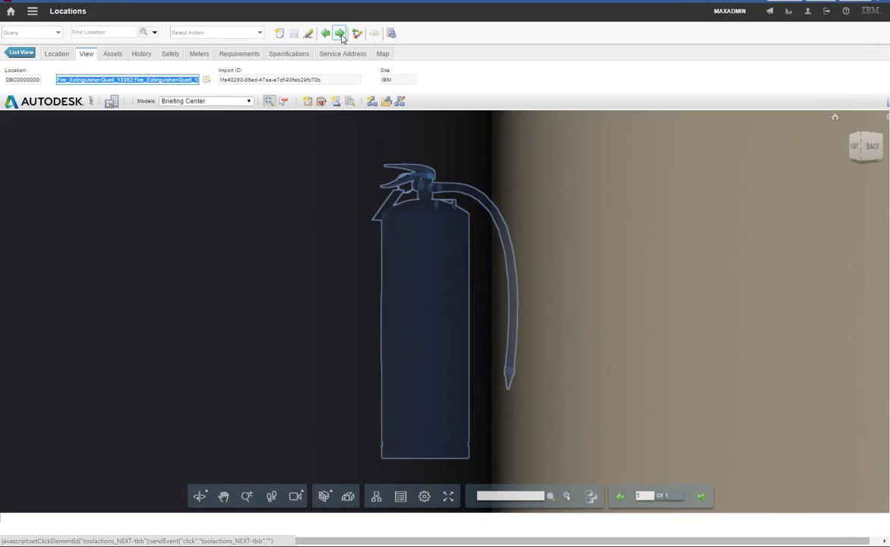
click(341, 35)
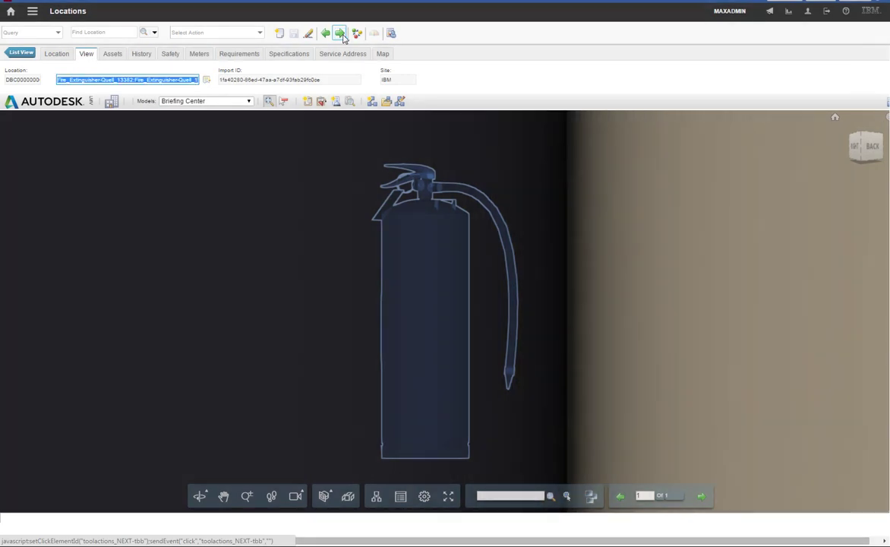
scroll(303, 148, up, 3)
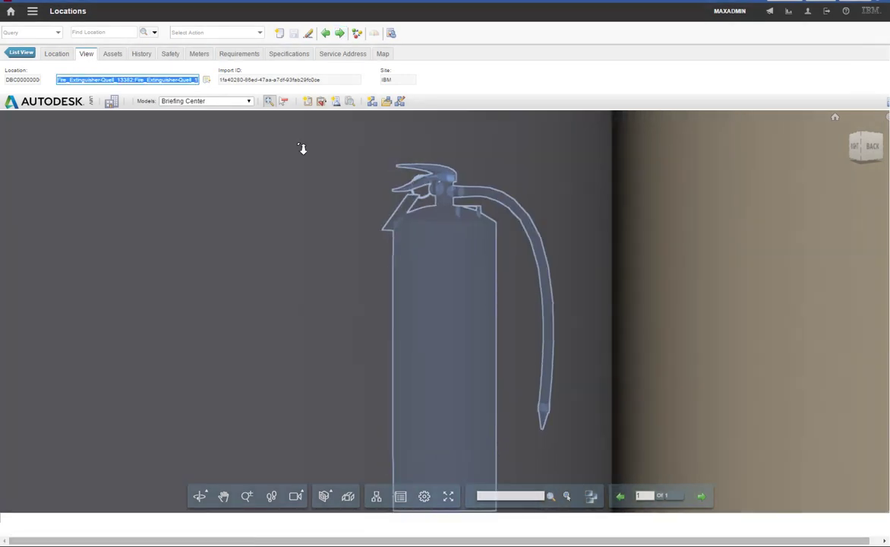
scroll(302, 150, down, 5)
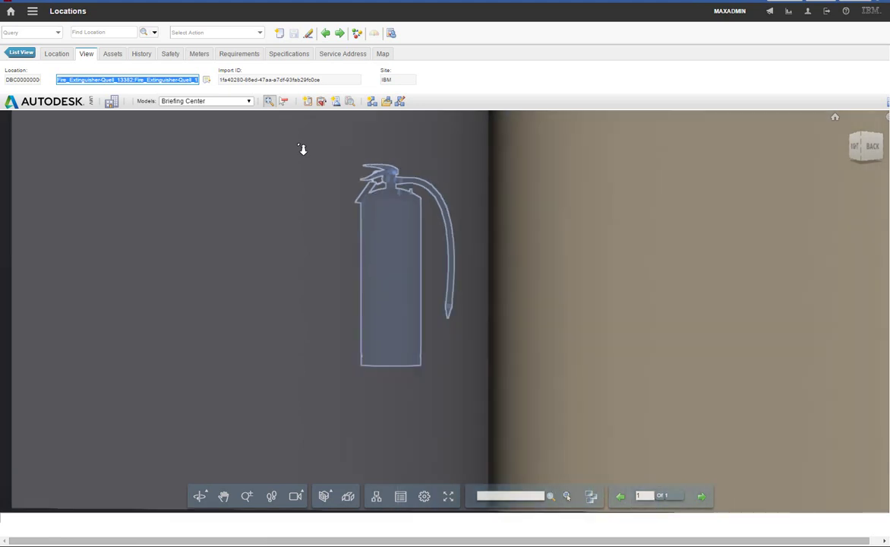
scroll(302, 150, down, 5)
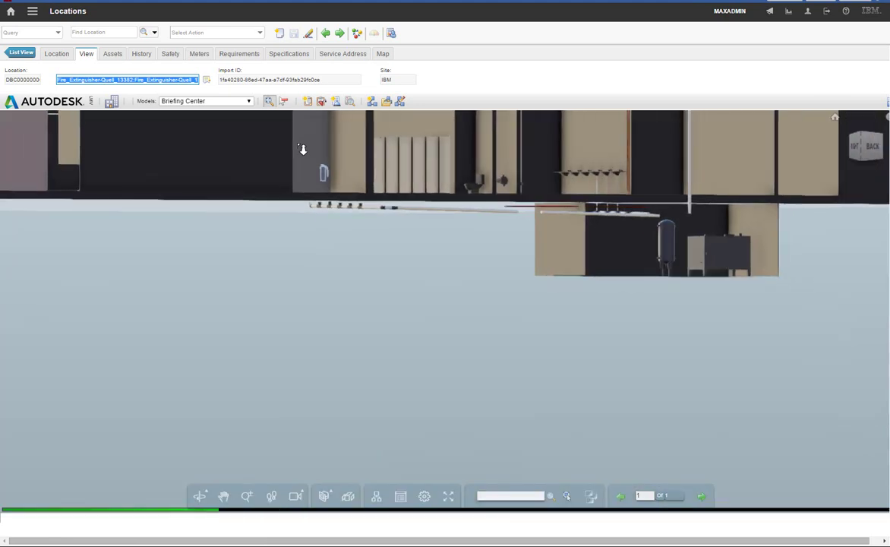
click(340, 33)
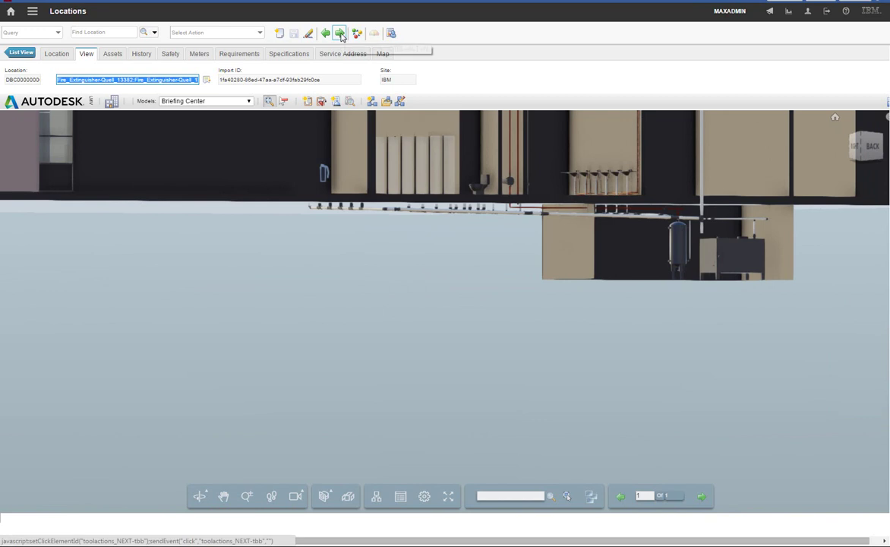
scroll(351, 214, down, 5)
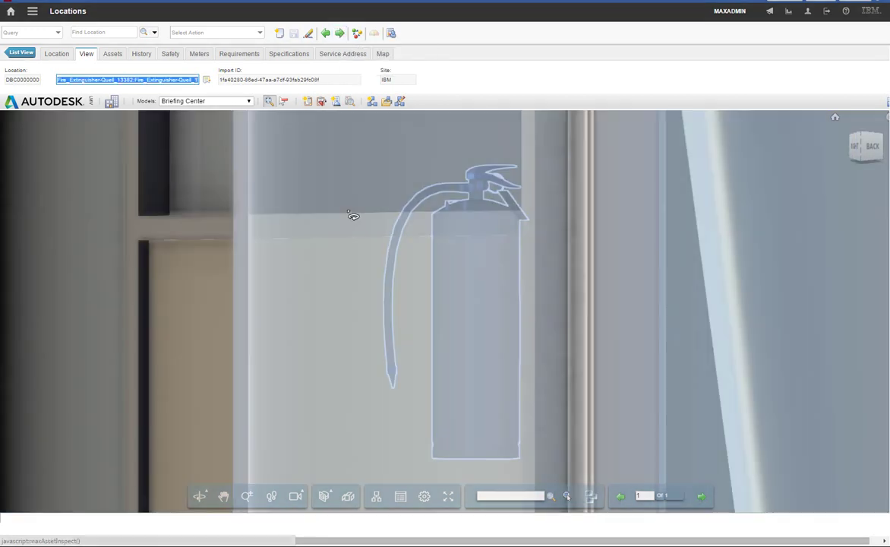
scroll(347, 213, down, 5)
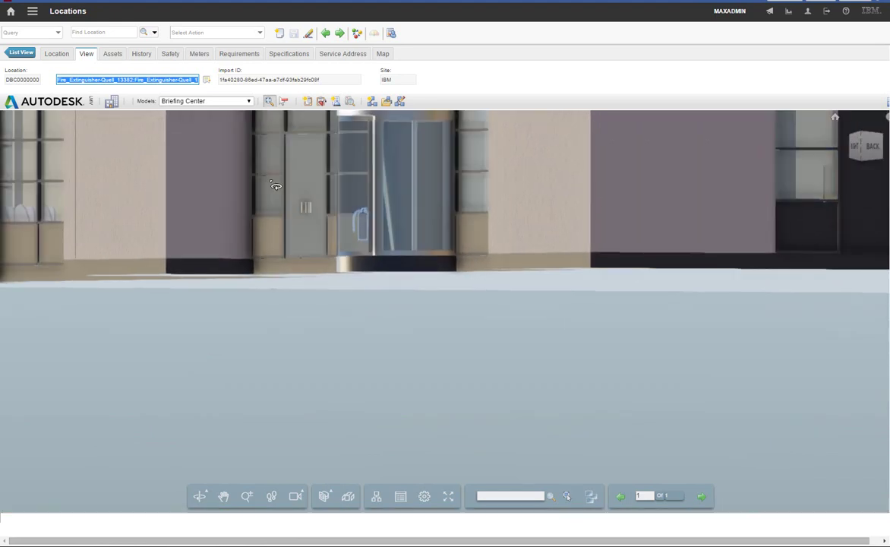
click(340, 34)
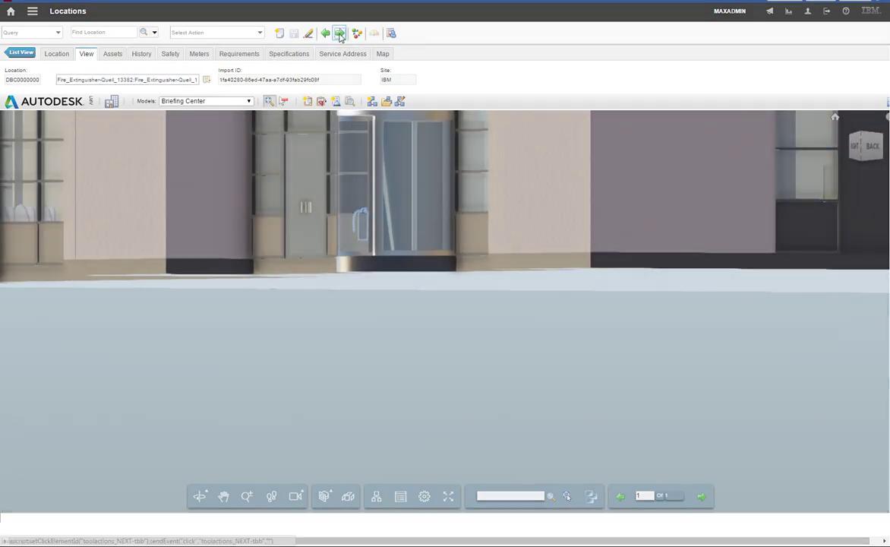
scroll(191, 296, down, 5)
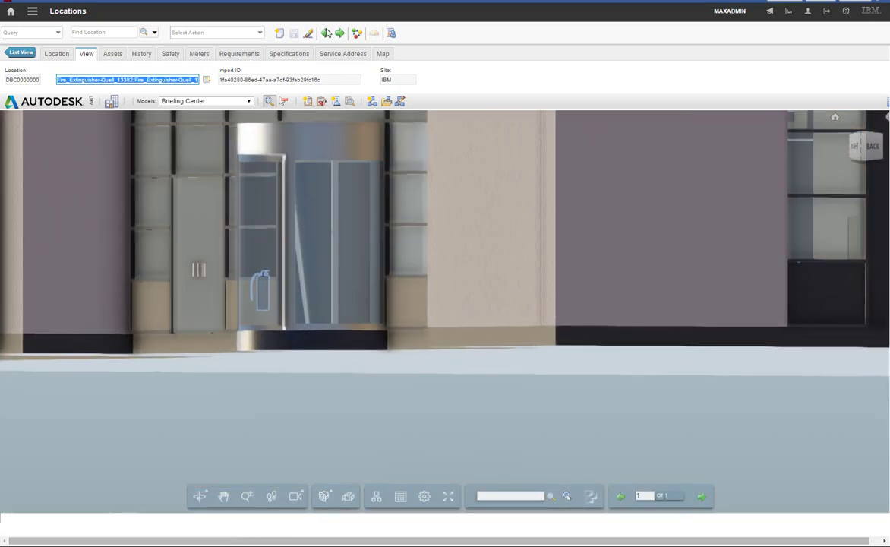
click(340, 34)
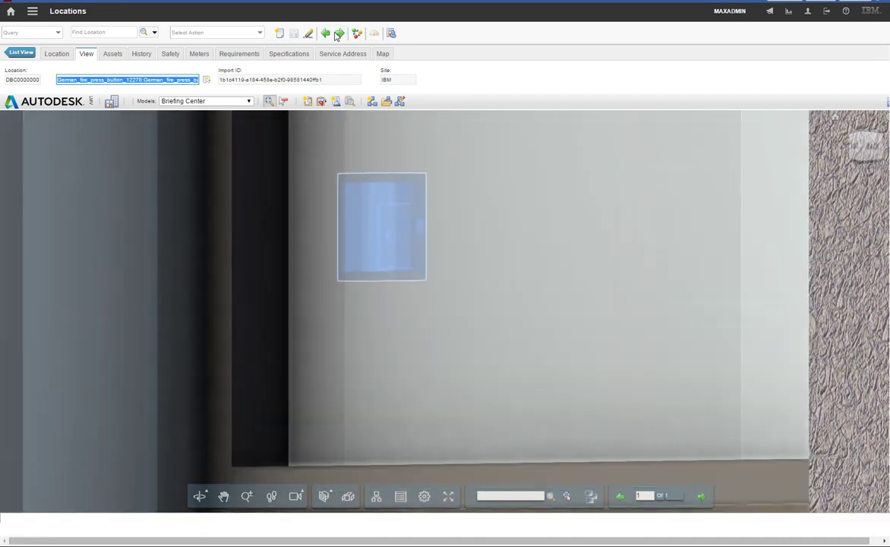
click(338, 33)
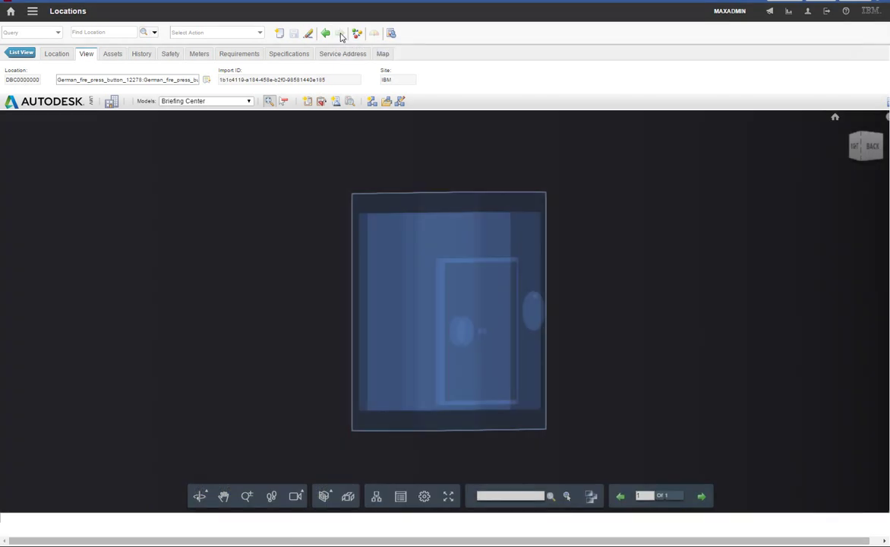
click(340, 33)
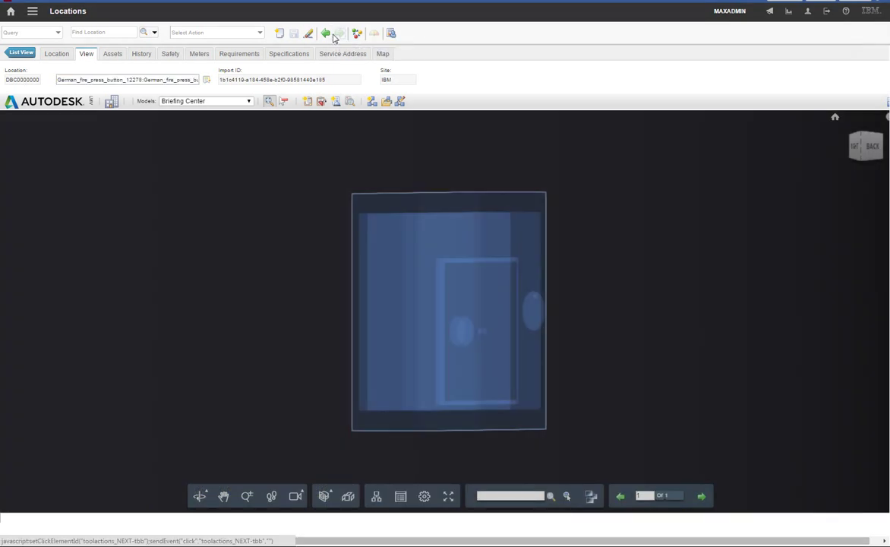
Step back four records to the Fire_Extinguisher-Quell_13382 location.
click(325, 33)
click(325, 33)
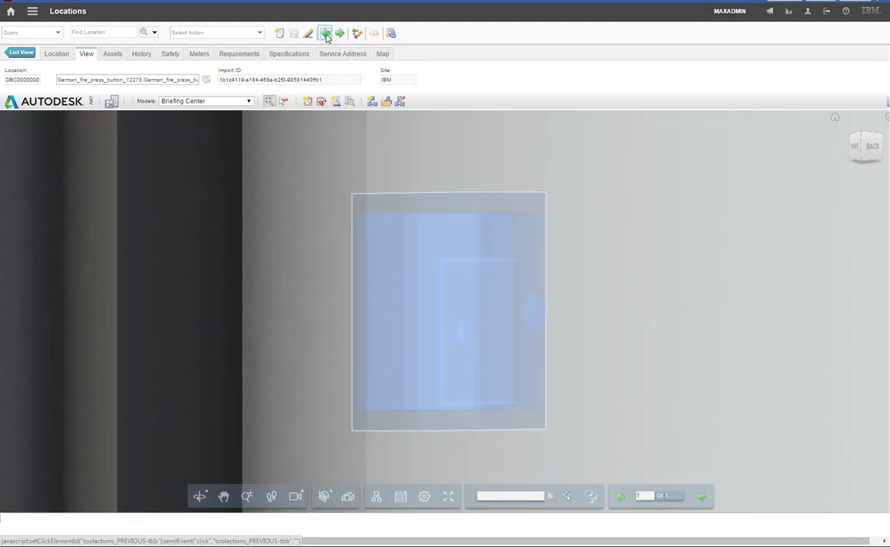
click(325, 33)
click(325, 33)
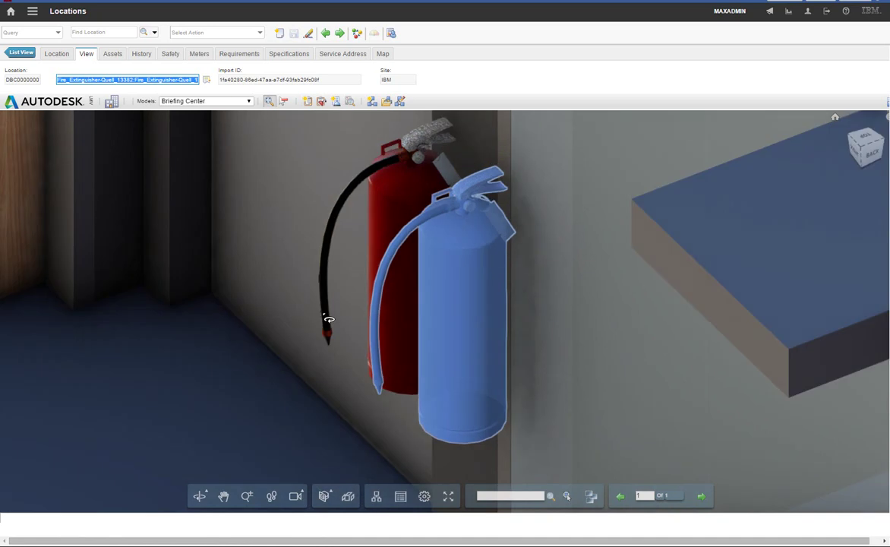
Orbit around the highlighted extinguisher to reveal the red wall-mounted extinguisher beside it.
drag(335, 320, 208, 326)
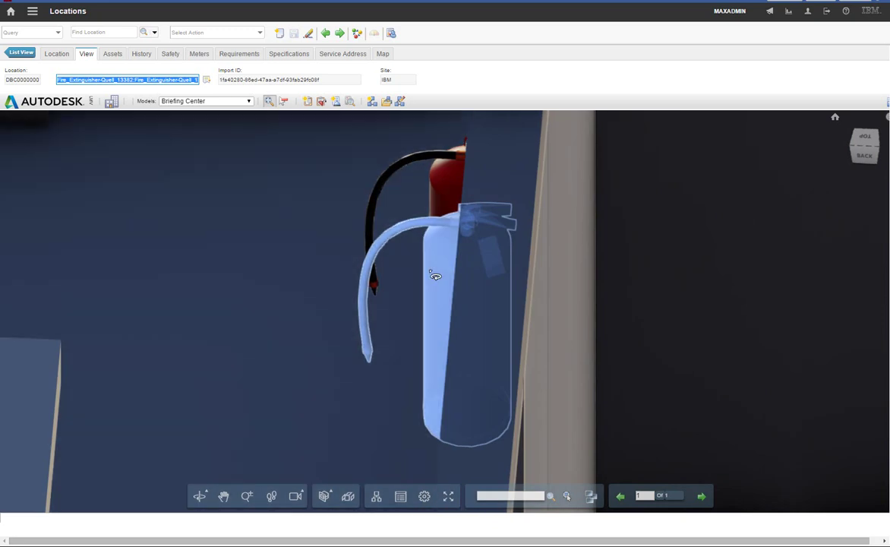
drag(432, 278, 417, 171)
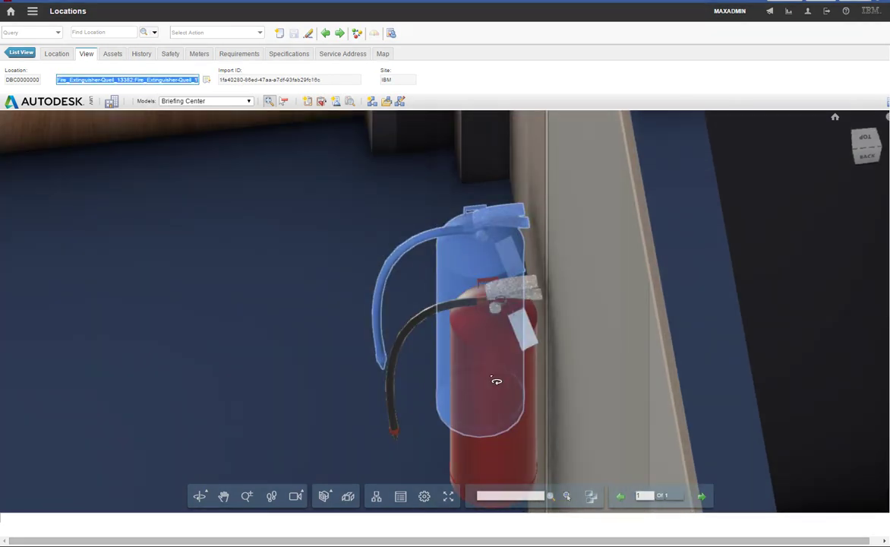
drag(504, 429, 511, 436)
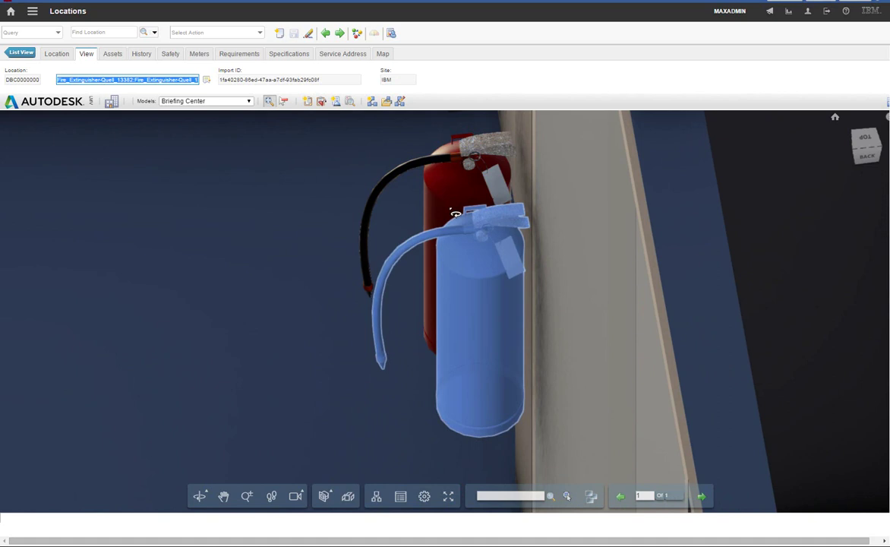
drag(448, 183, 443, 174)
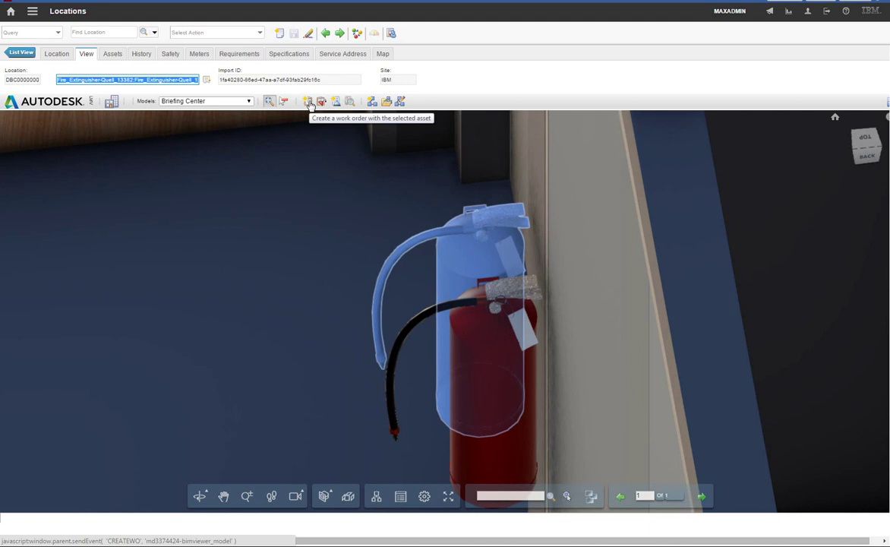
click(308, 103)
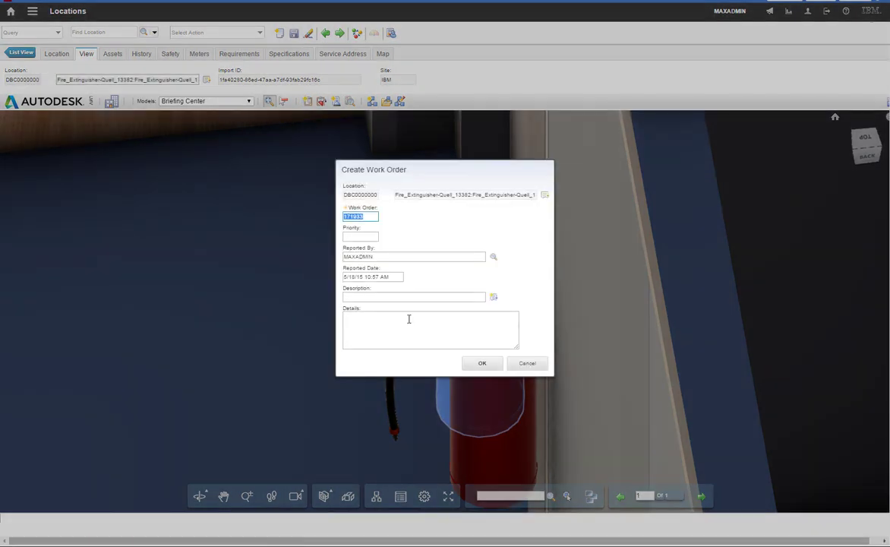
click(535, 365)
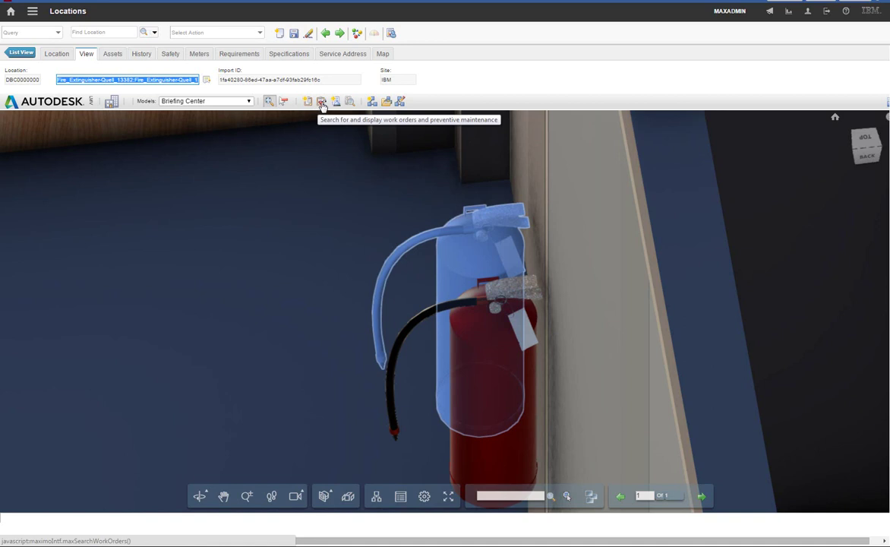
click(321, 104)
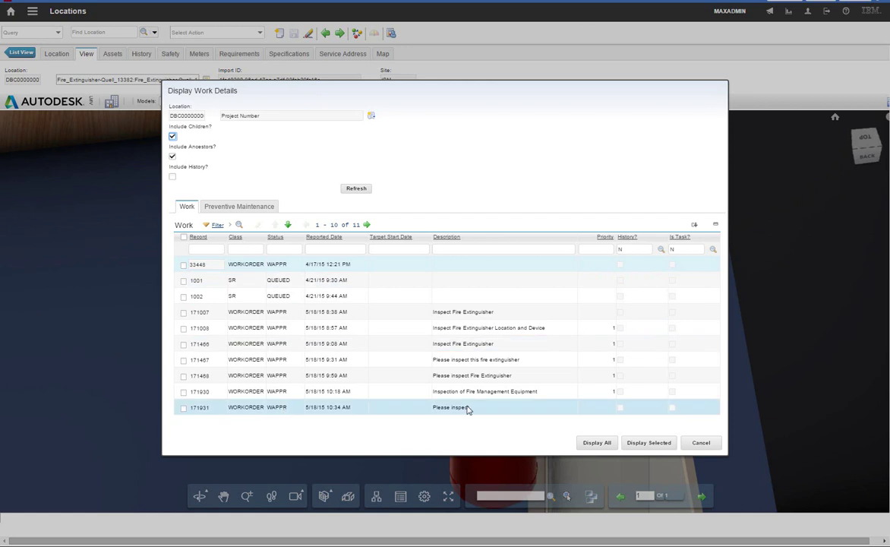
click(700, 443)
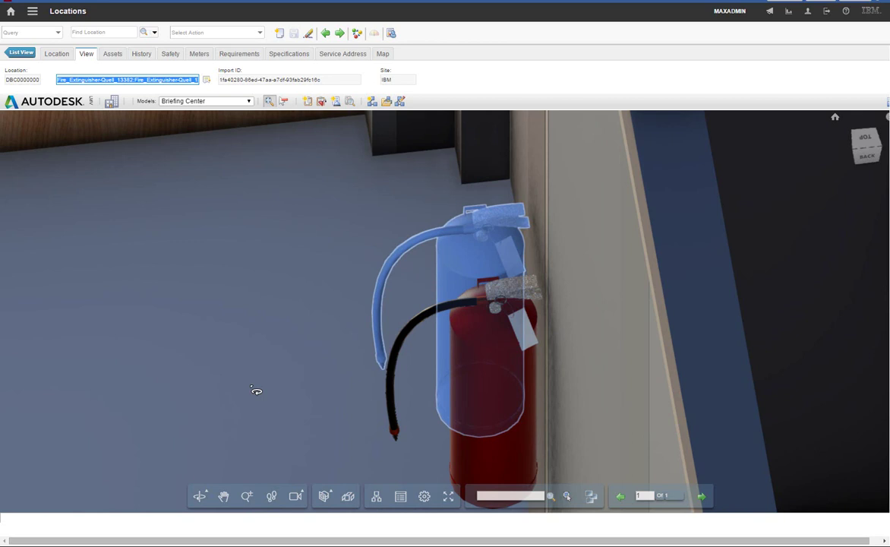
Pan the model to shift the extinguisher right, then zoom out to the full Briefing Center floor.
middle_drag(210, 371, 278, 386)
scroll(279, 387, down, 10)
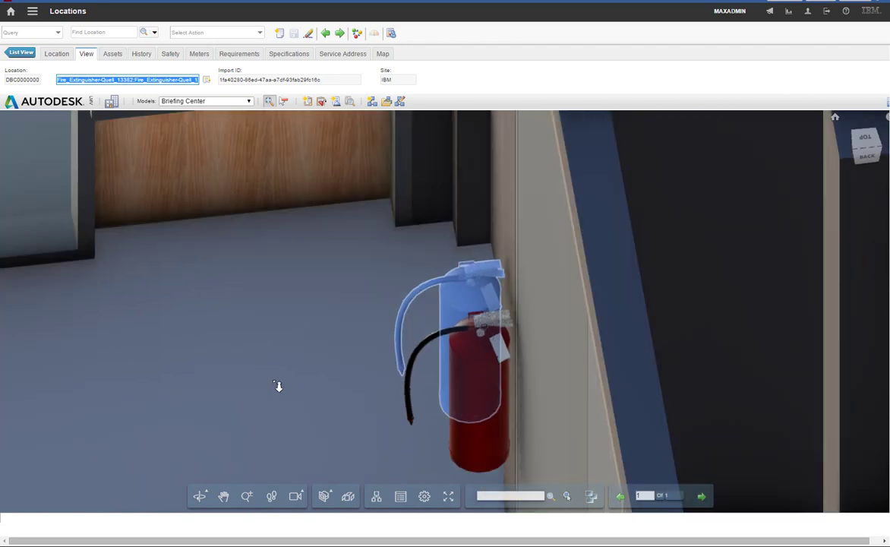
scroll(279, 387, down, 10)
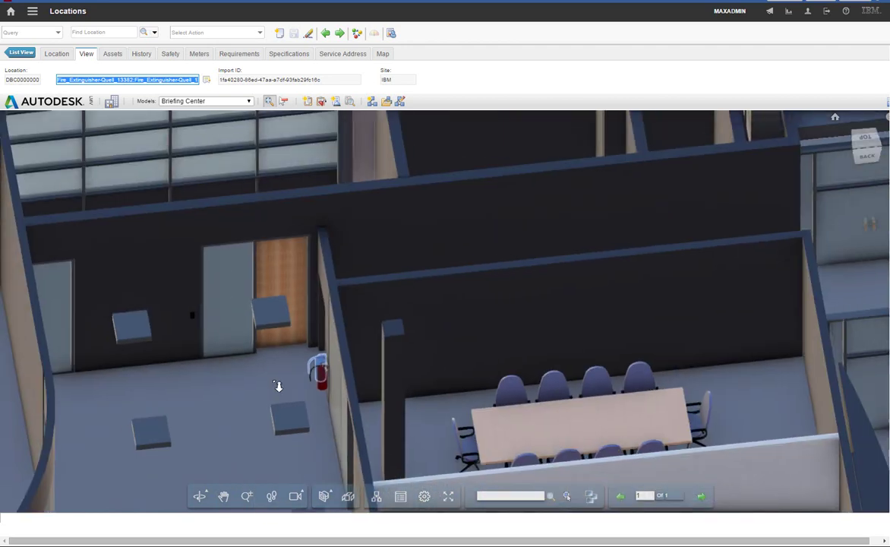
scroll(279, 387, down, 10)
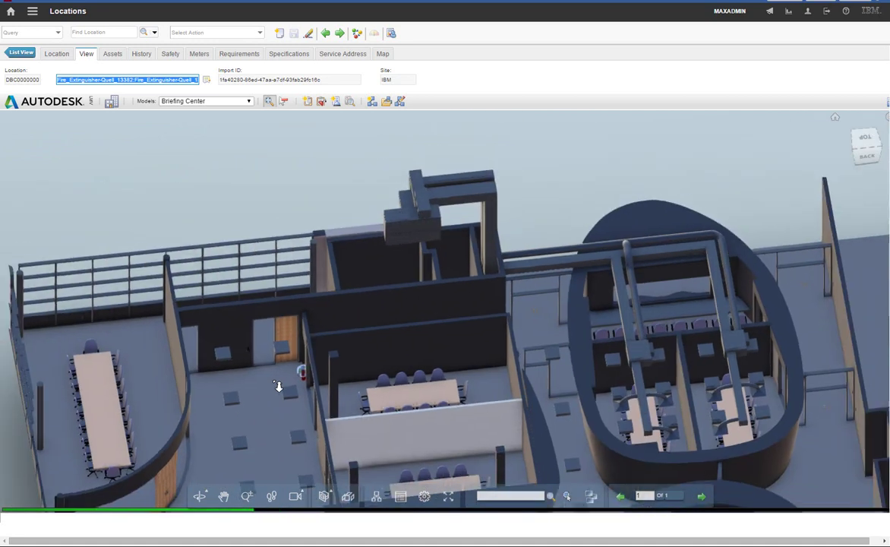
scroll(278, 386, down, 10)
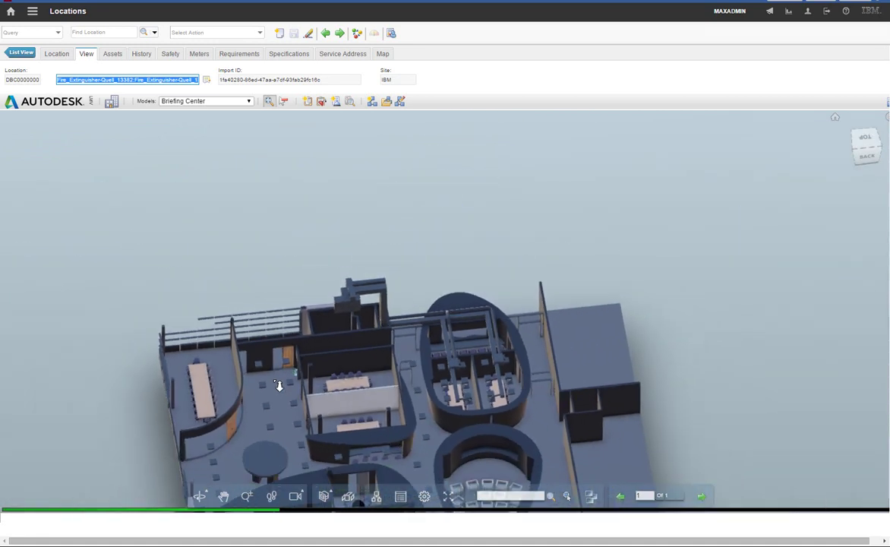